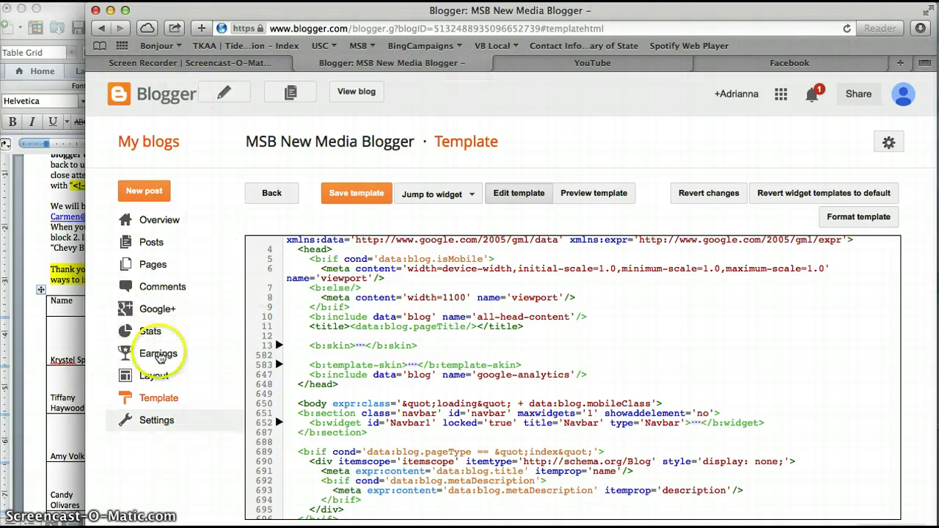
Open the MSB New Media Blogger blog from the blog list and bring up its template for HTML editing.
click(151, 143)
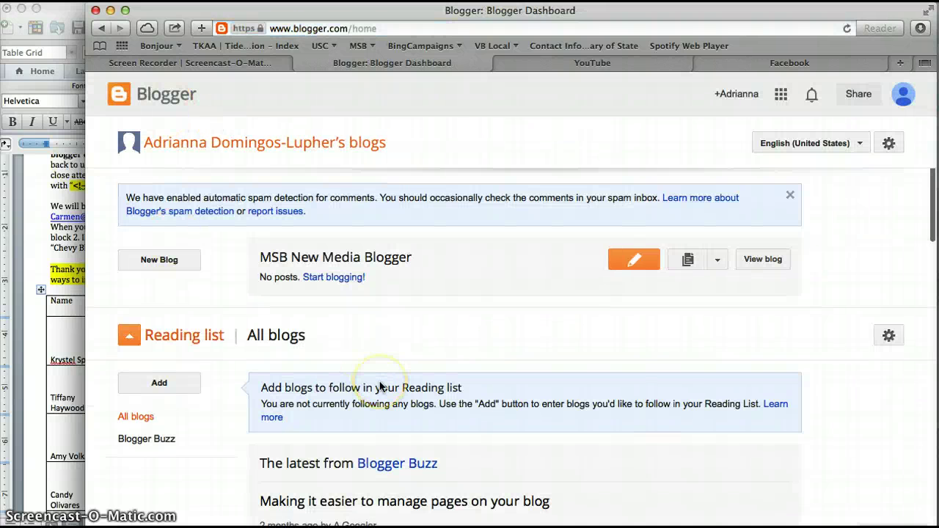
scroll(379, 387, down, 3)
scroll(379, 387, up, 3)
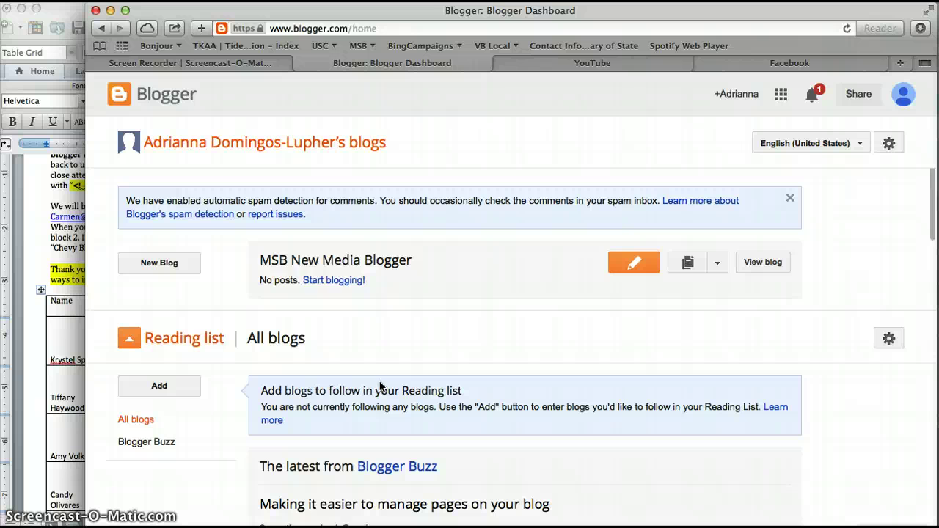
click(271, 262)
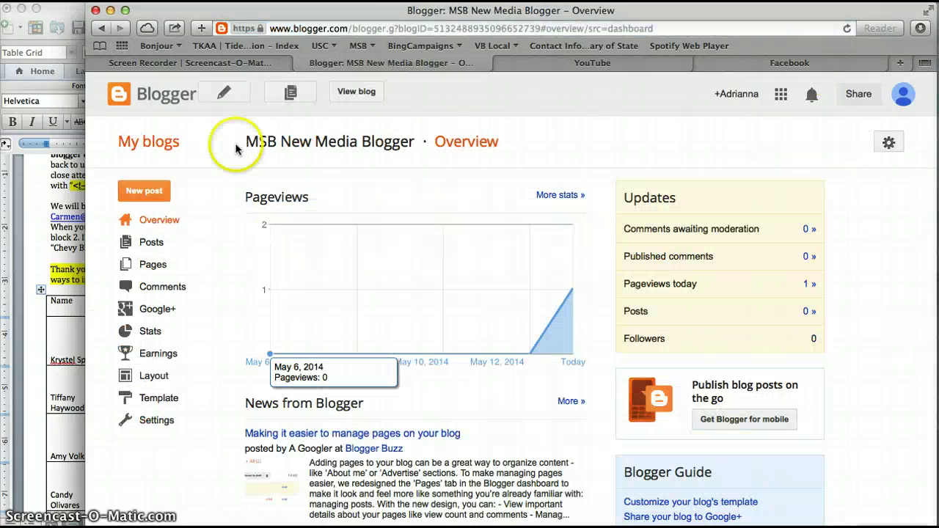
scroll(88, 364, down, 3)
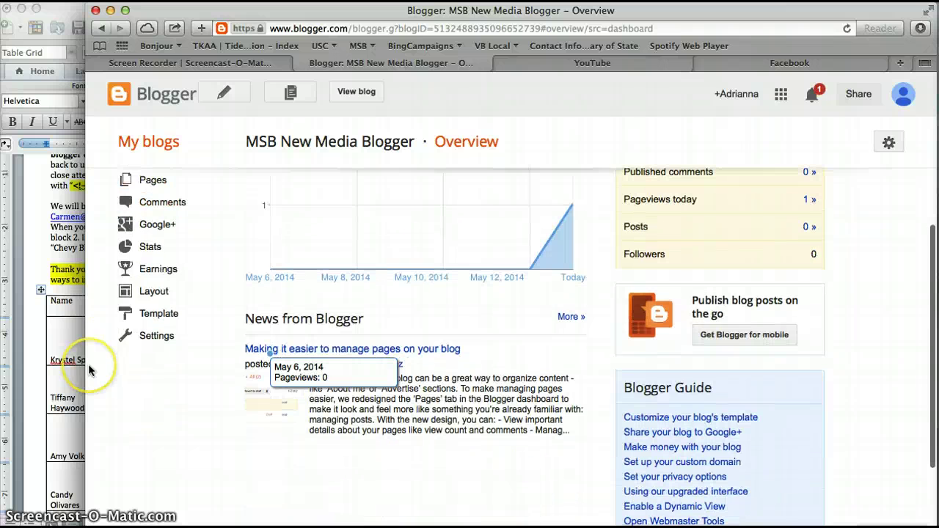
click(158, 313)
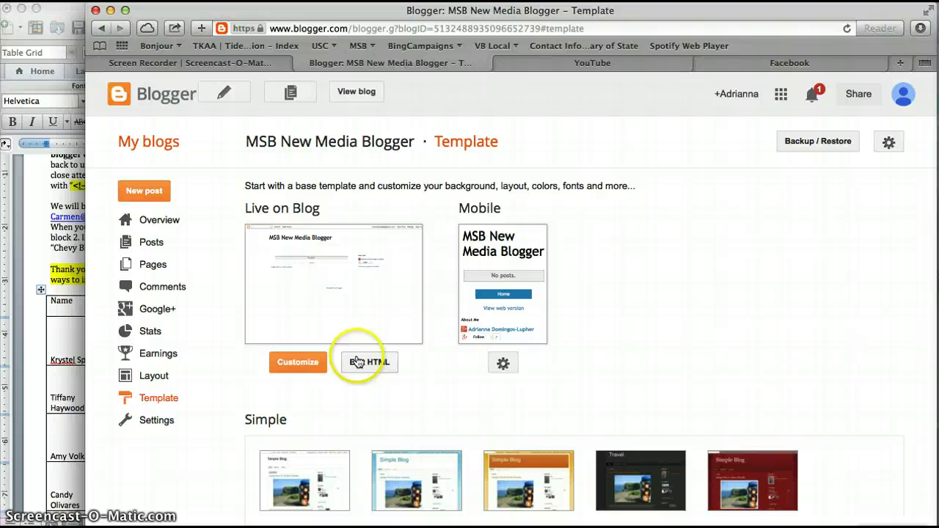
click(369, 362)
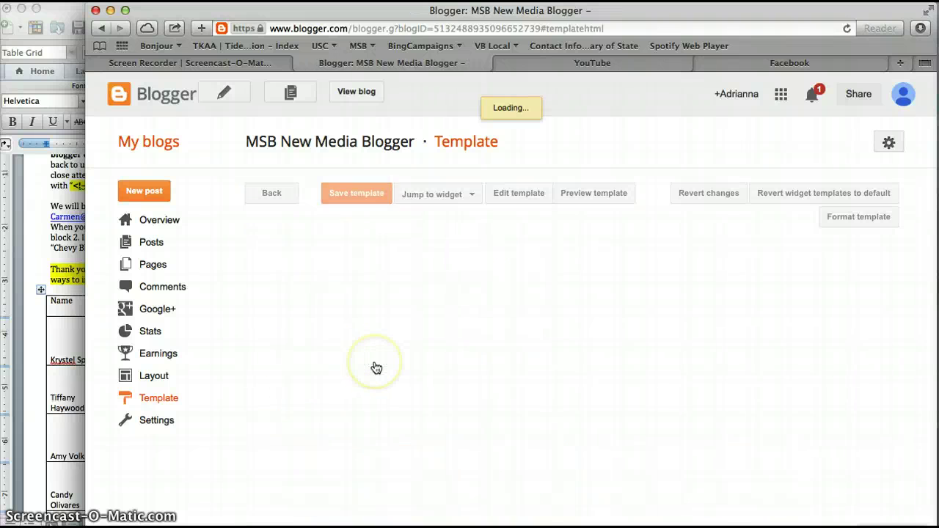
click(225, 394)
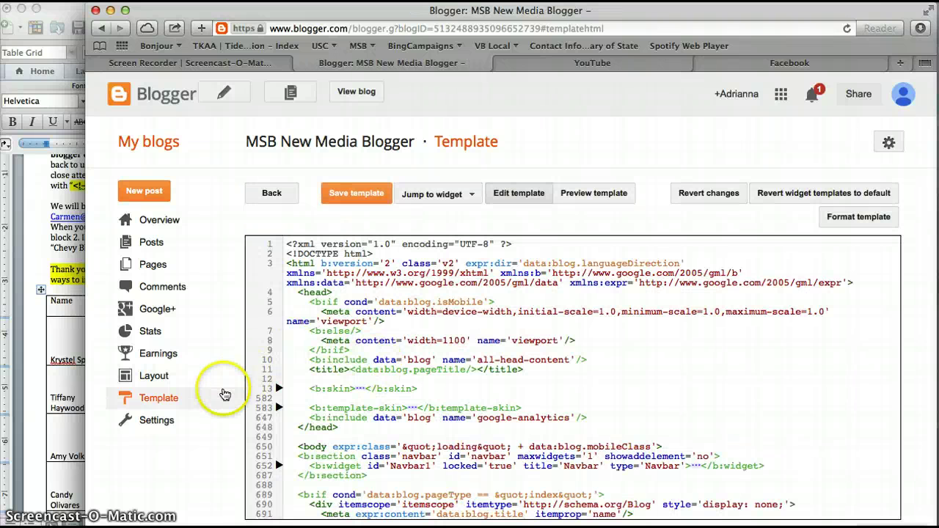
Look through the template's HTML from the head section down to the main-outer section to see how it is structured.
scroll(422, 410, down, 3)
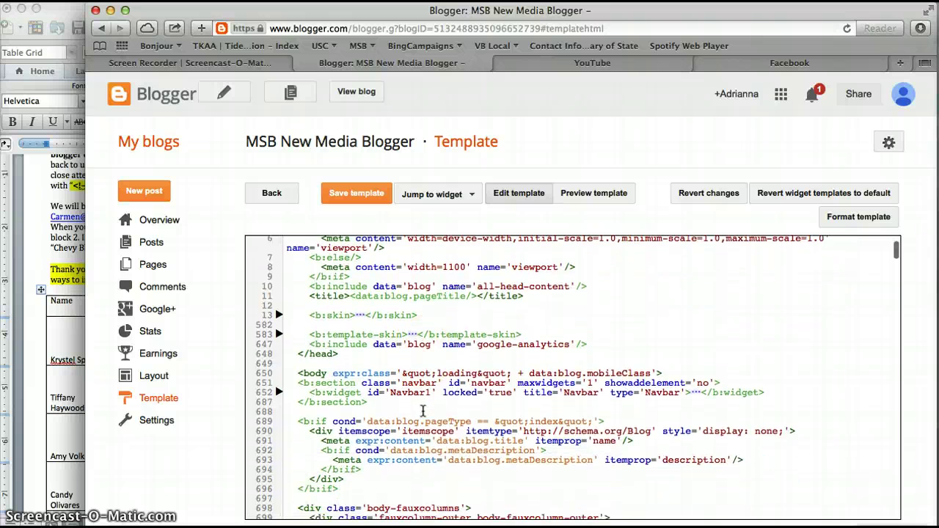
scroll(423, 411, down, 8)
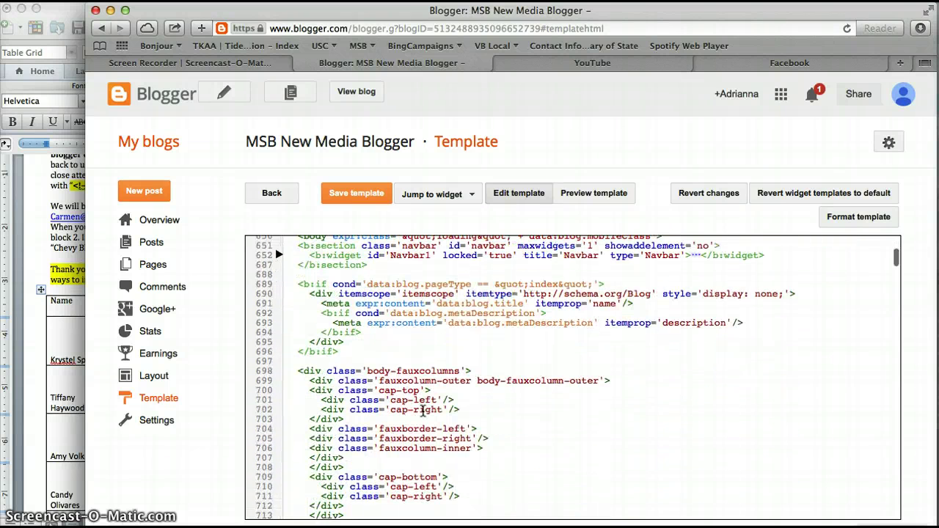
scroll(497, 328, up, 8)
scroll(497, 328, up, 3)
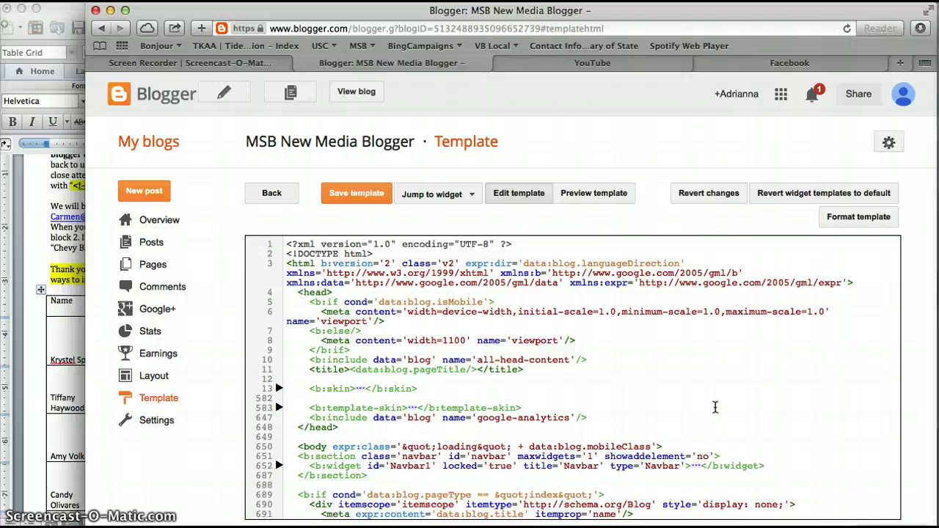
scroll(639, 417, down, 3)
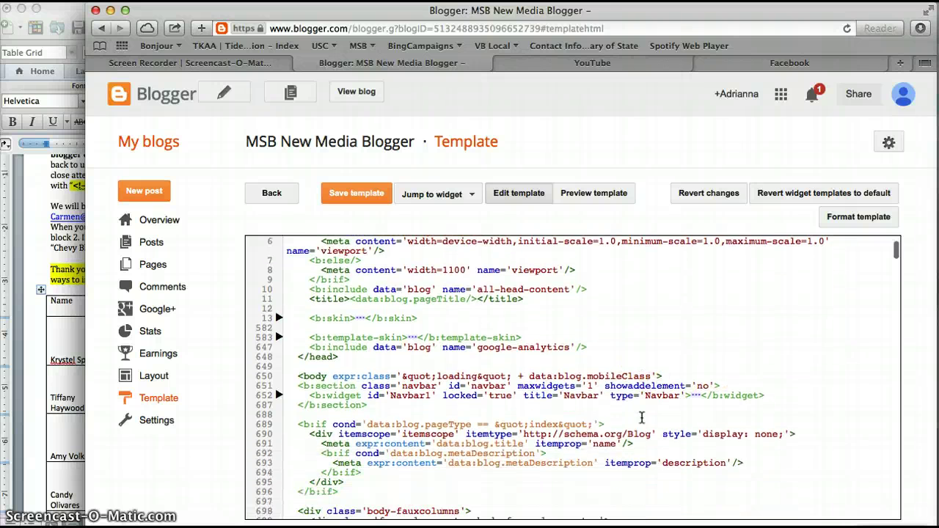
scroll(641, 417, down, 2)
scroll(642, 418, down, 2)
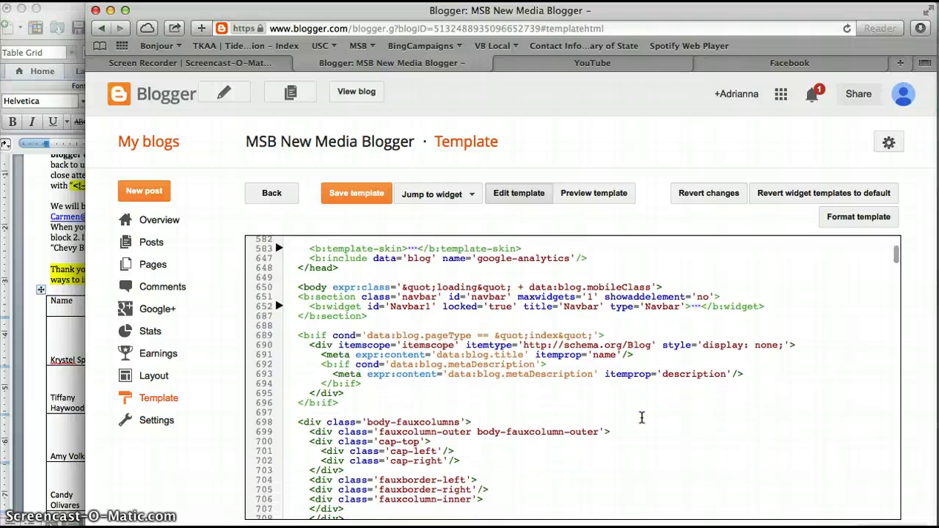
scroll(641, 418, down, 6)
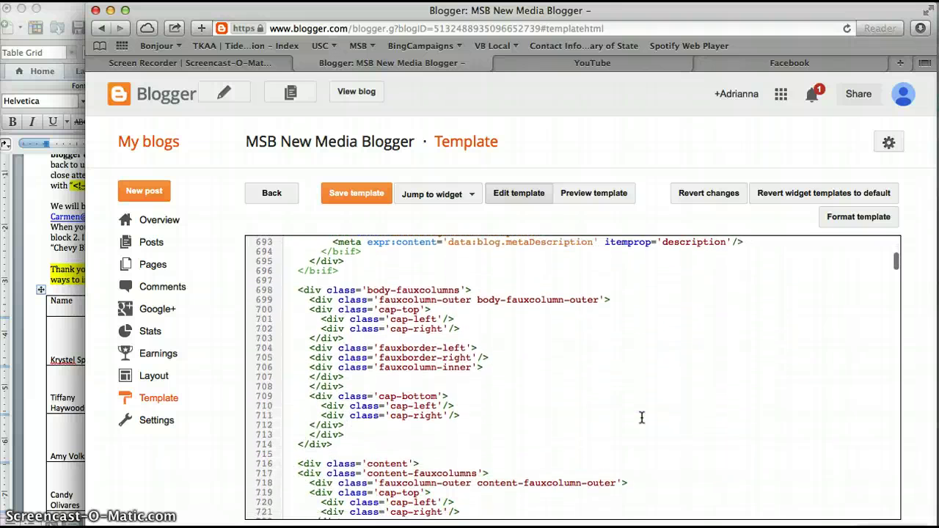
scroll(641, 417, down, 5)
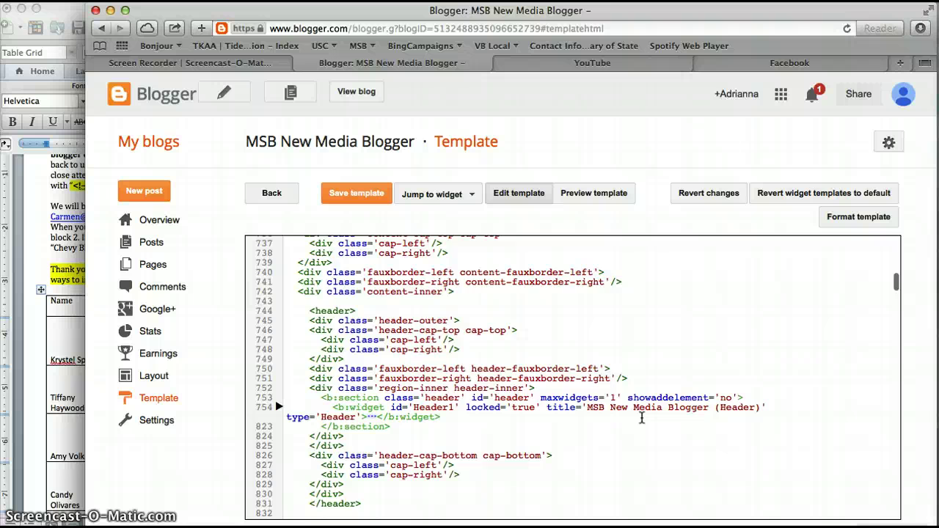
scroll(641, 417, down, 5)
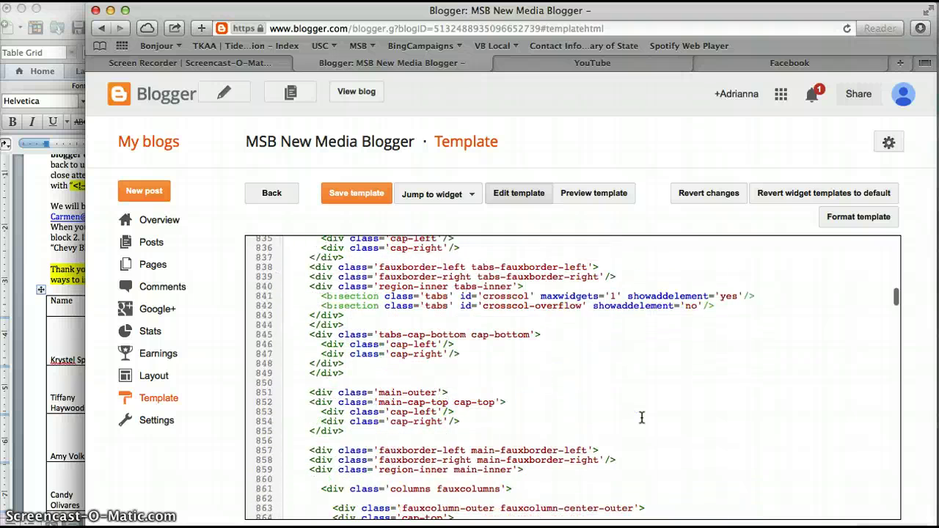
Locate the opening <head> tag and the closing </head> tag in the template code by highlighting each.
scroll(641, 417, up, 15)
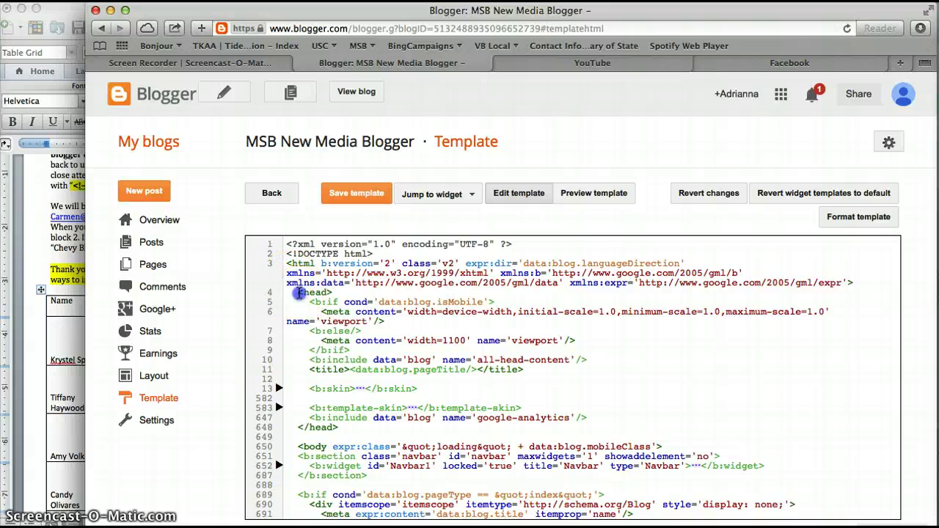
drag(298, 292, 332, 292)
click(299, 428)
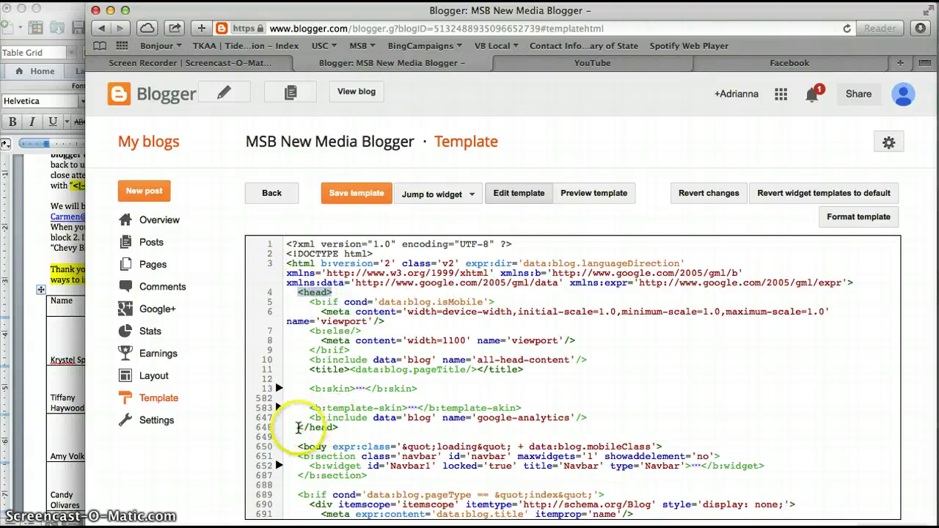
drag(299, 427, 341, 430)
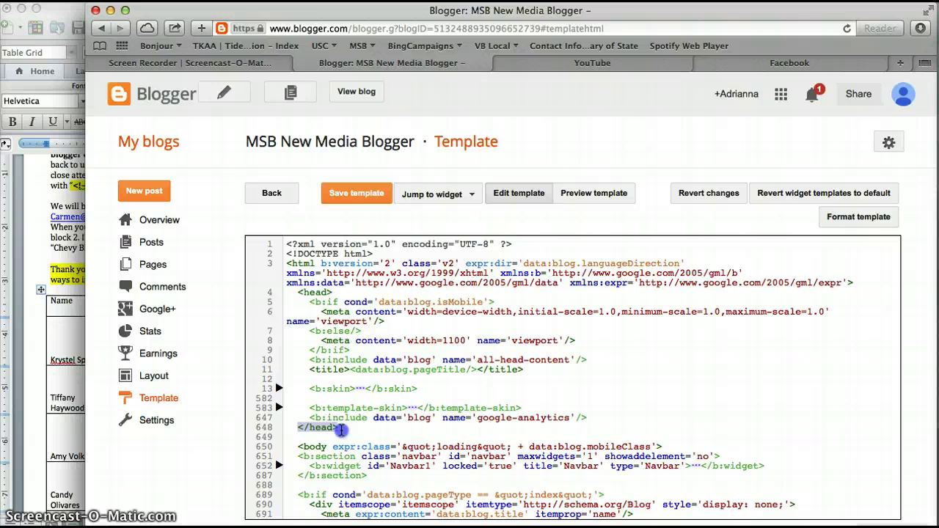
Switch to #chevySalutes_Badges.docx in Word, copy the googletag header script, and return to the Blogger template in the browser.
click(58, 335)
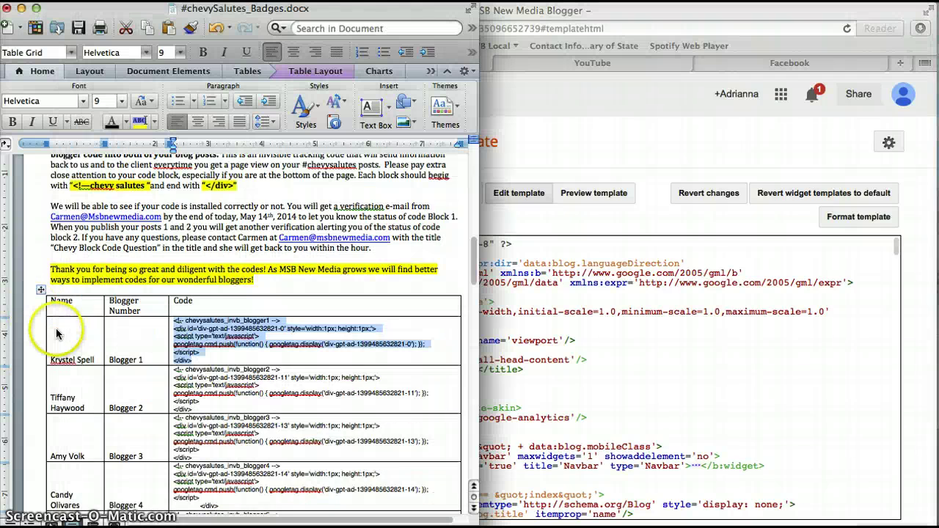
click(270, 299)
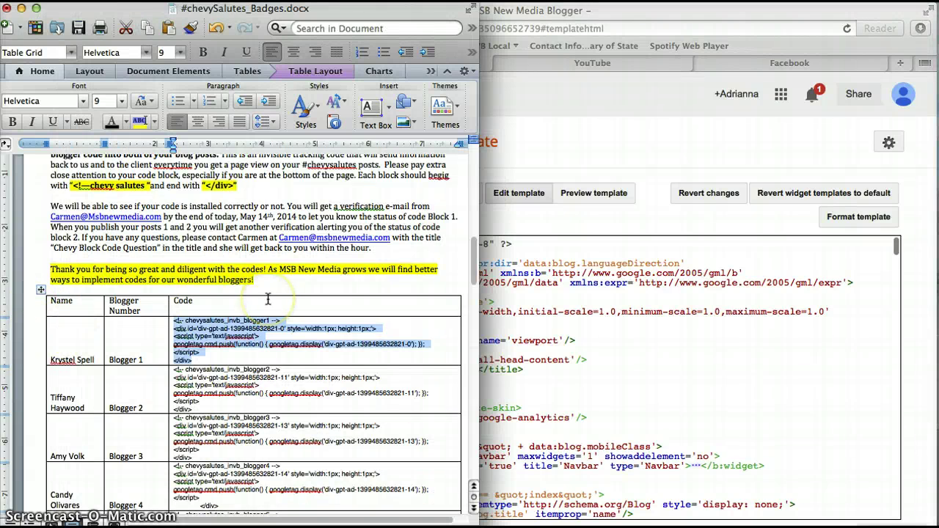
scroll(267, 299, down, 10)
scroll(269, 300, up, 15)
drag(271, 273, 280, 205)
click(546, 309)
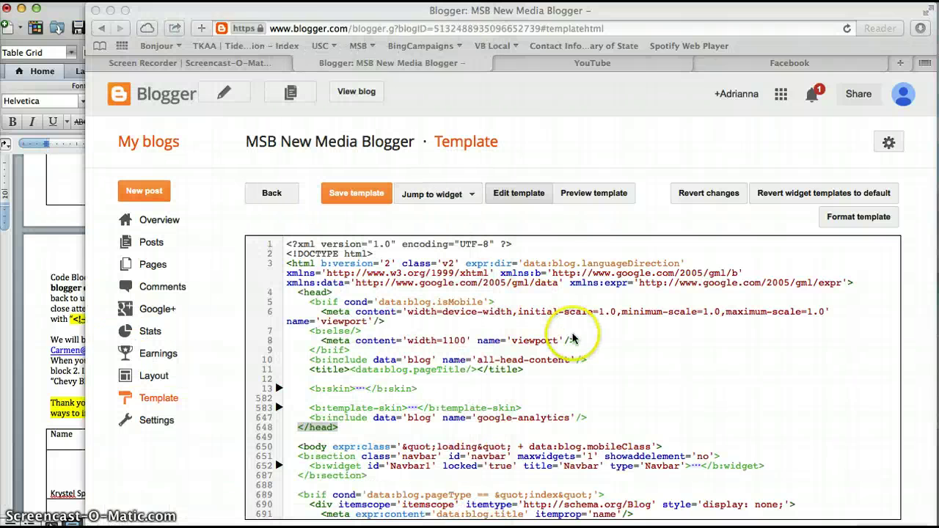
Paste the copied googletag script on a new line directly above the template's closing </head> tag.
click(410, 430)
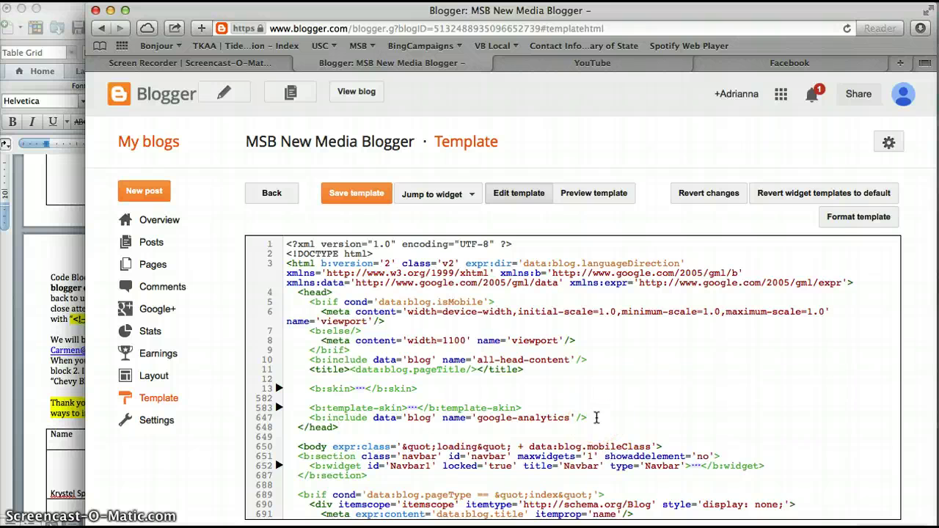
key(Return)
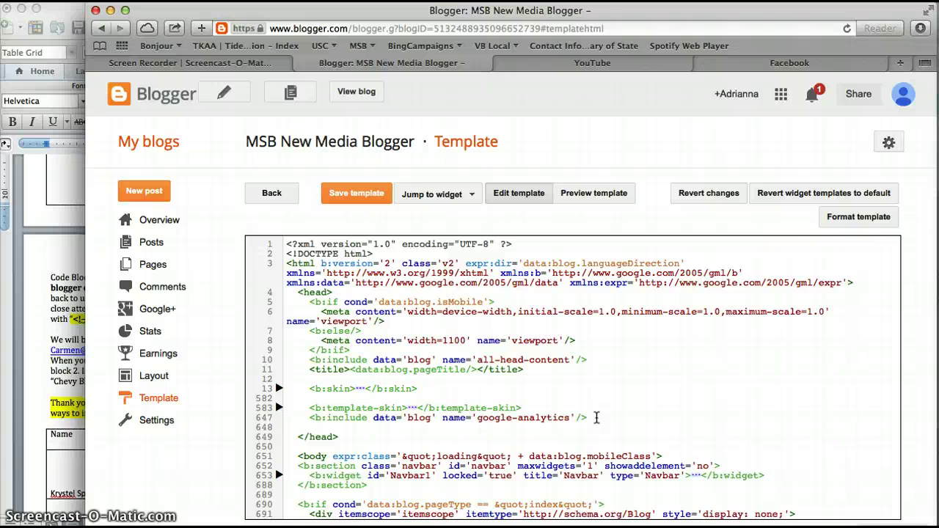
key(super+v)
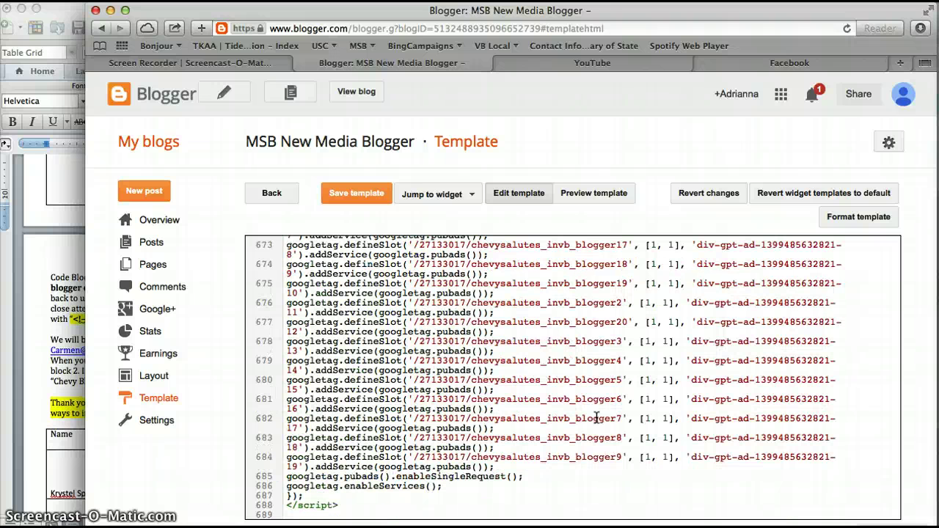
Check that the pasted code starts with the <script type='text/javascript'> tag and ends with </script> just before </head>.
scroll(386, 479, down, 1)
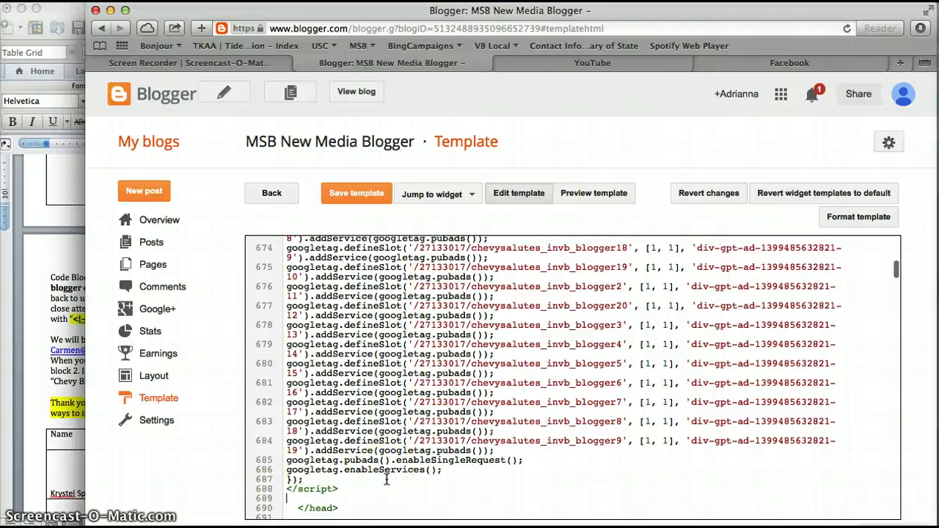
scroll(386, 480, down, 1)
click(286, 458)
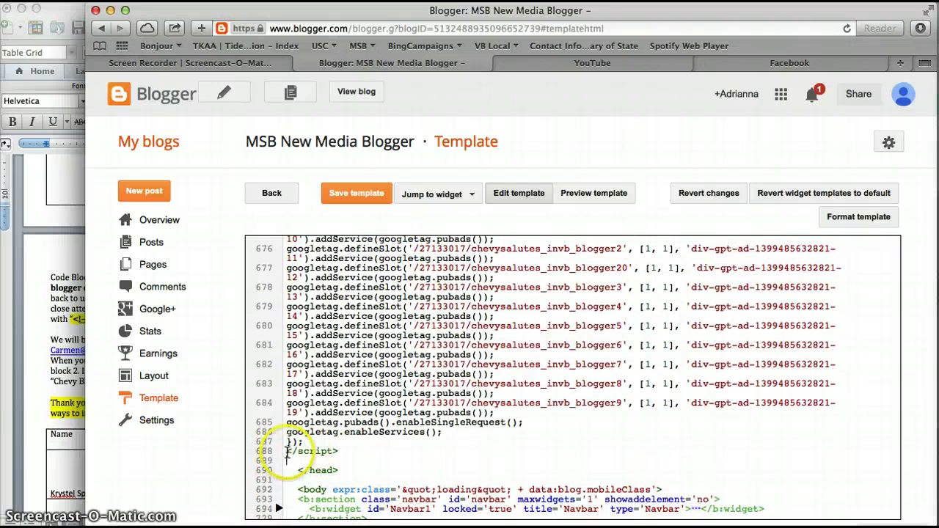
drag(338, 451, 291, 455)
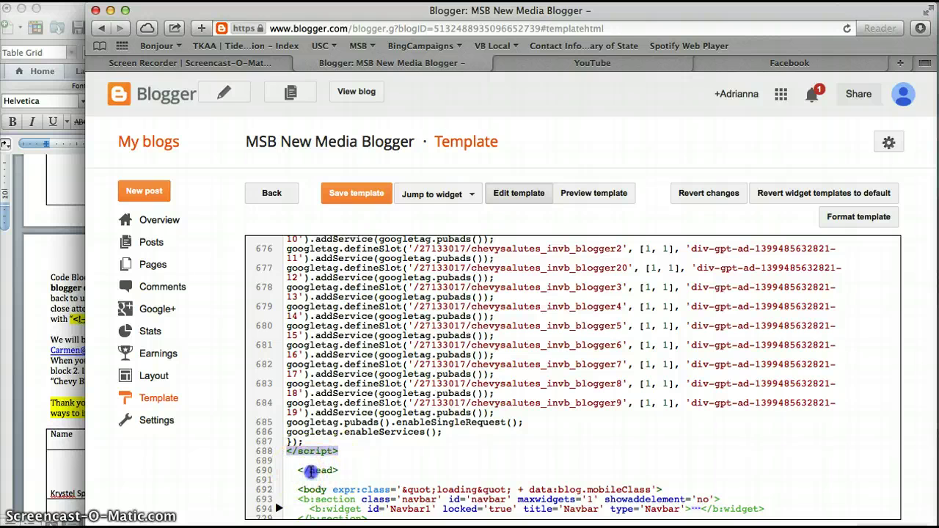
drag(298, 471, 356, 473)
scroll(374, 352, up, 10)
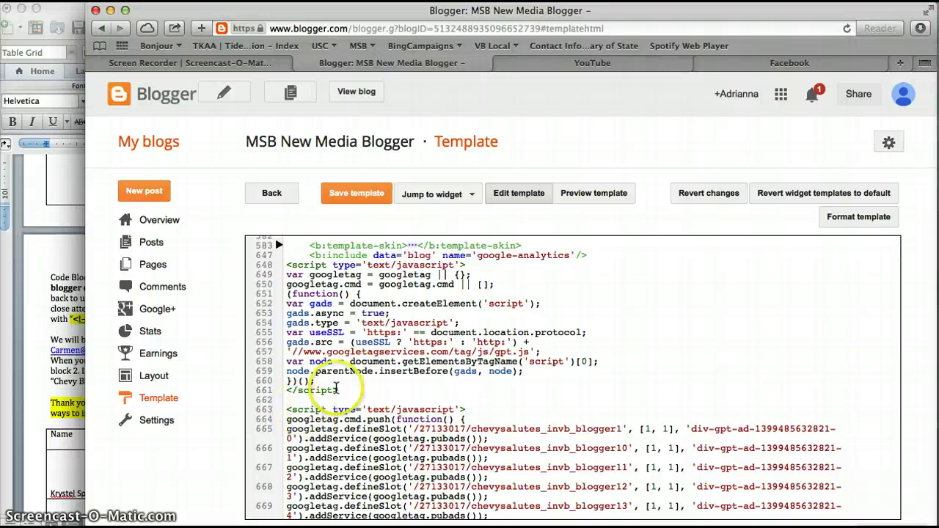
scroll(374, 368, up, 2)
scroll(372, 369, up, 2)
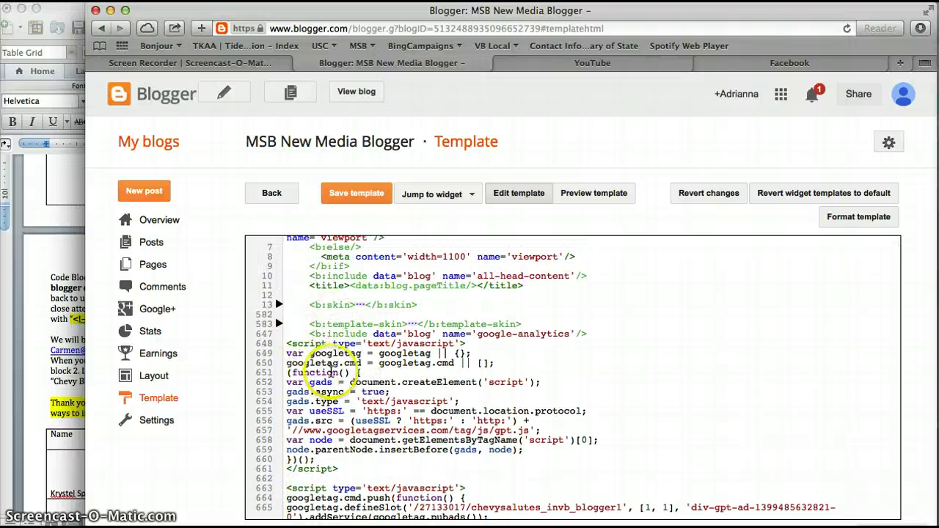
scroll(324, 350, up, 2)
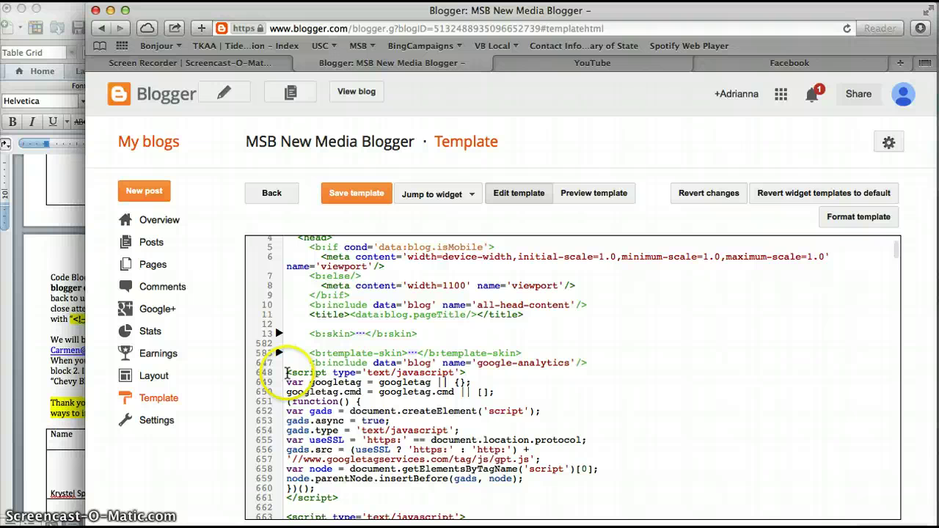
drag(286, 372, 332, 372)
drag(396, 373, 467, 372)
click(467, 373)
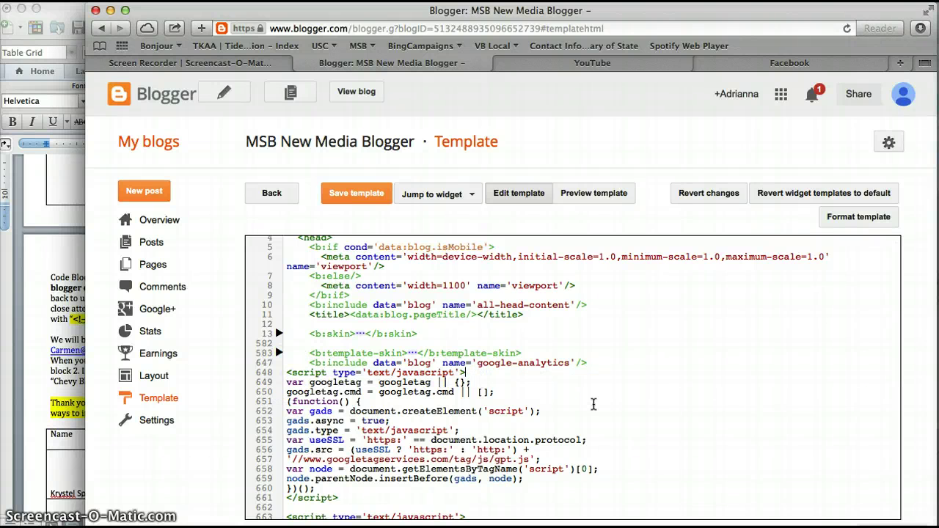
scroll(595, 404, down, 10)
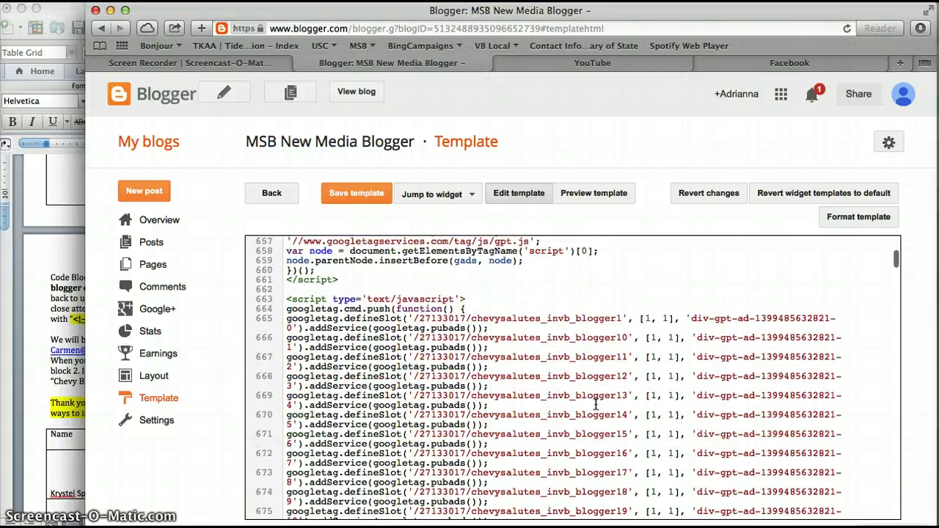
scroll(595, 404, down, 4)
scroll(595, 404, down, 1)
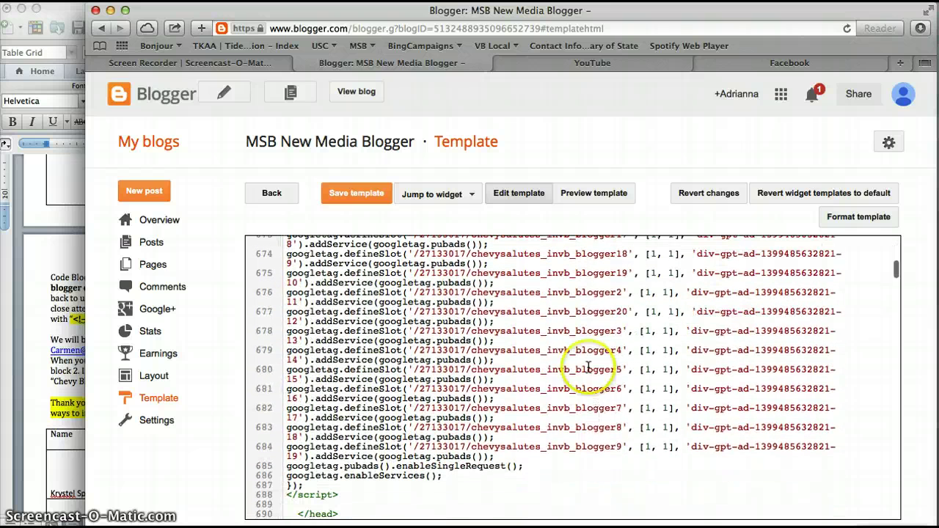
Save the edited template and start a new post in the MSB New Media Blogger blog.
click(352, 202)
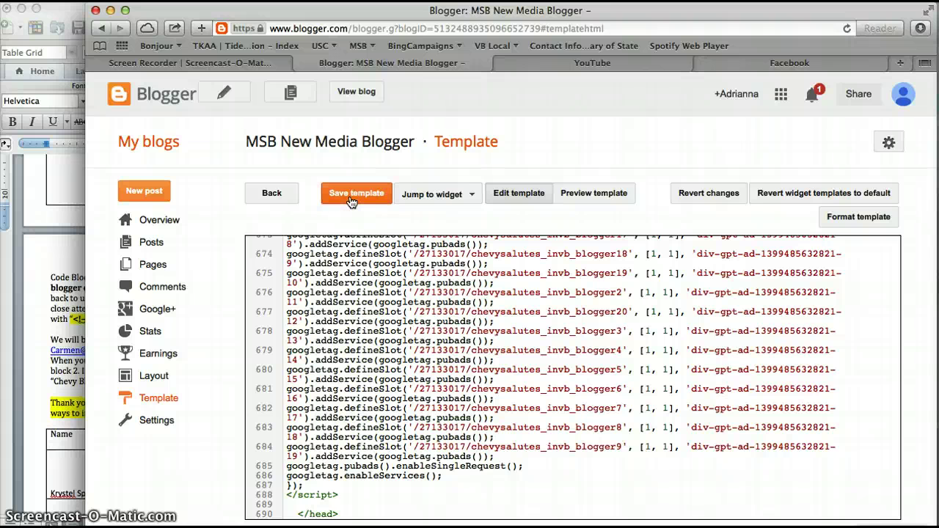
click(146, 193)
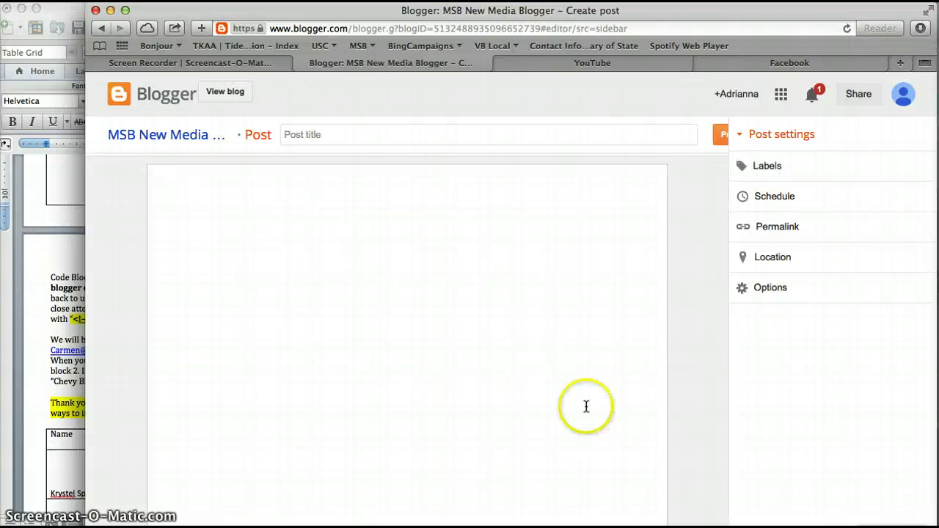
Title the post "#chevysalutes Blog post test 1" and write "Sponsored content yada yada" as its body in HTML mode.
click(408, 133)
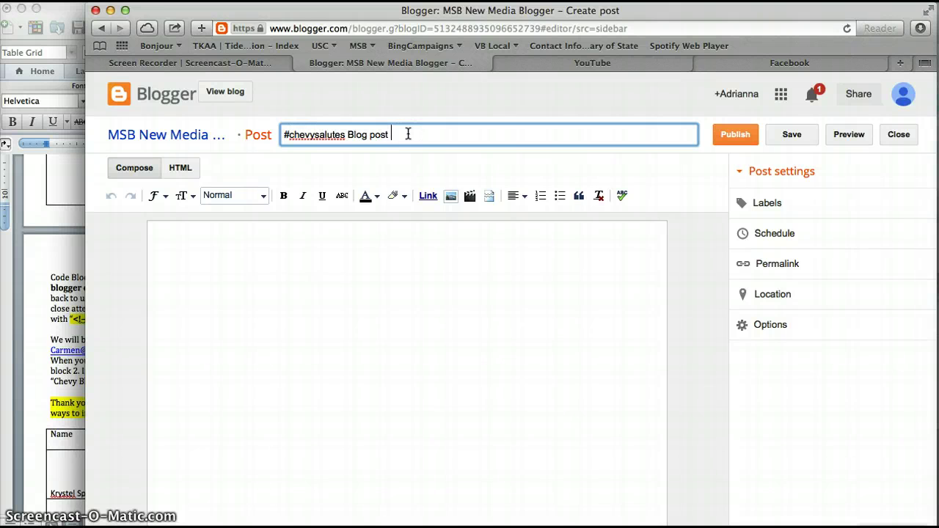
click(300, 284)
click(181, 169)
click(235, 310)
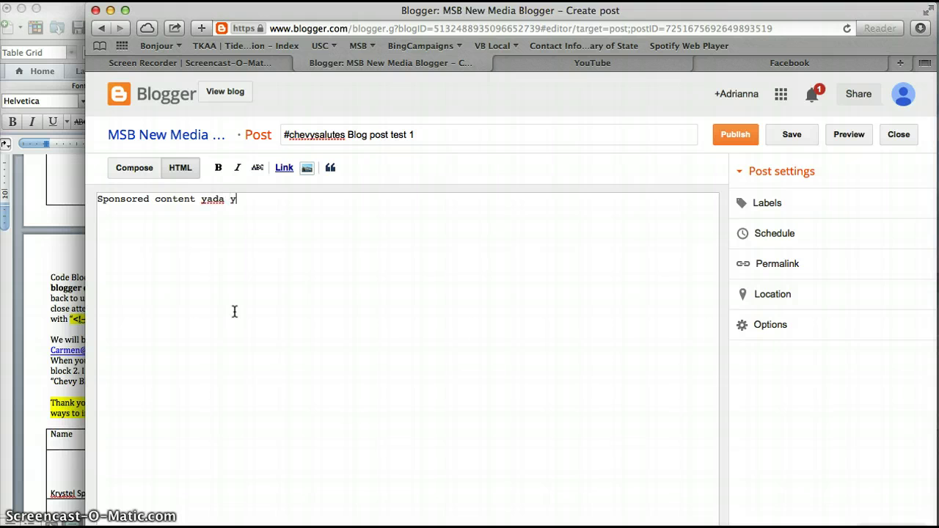
Copy the chevysalutes_invb_blogger2 code from #chevySalutes_Badges.docx in Word and paste it below the sponsored text in the Blogger post.
click(44, 418)
scroll(242, 454, down, 10)
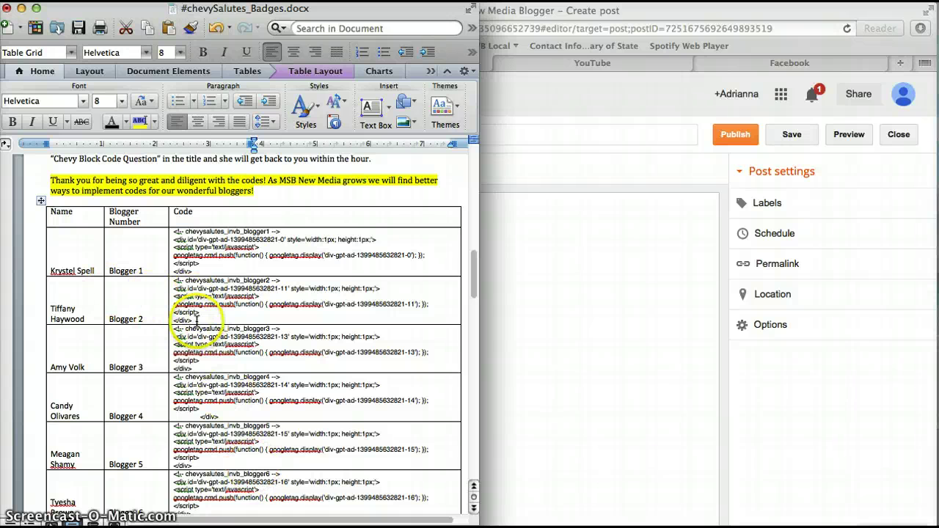
drag(200, 321, 176, 283)
key(super+c)
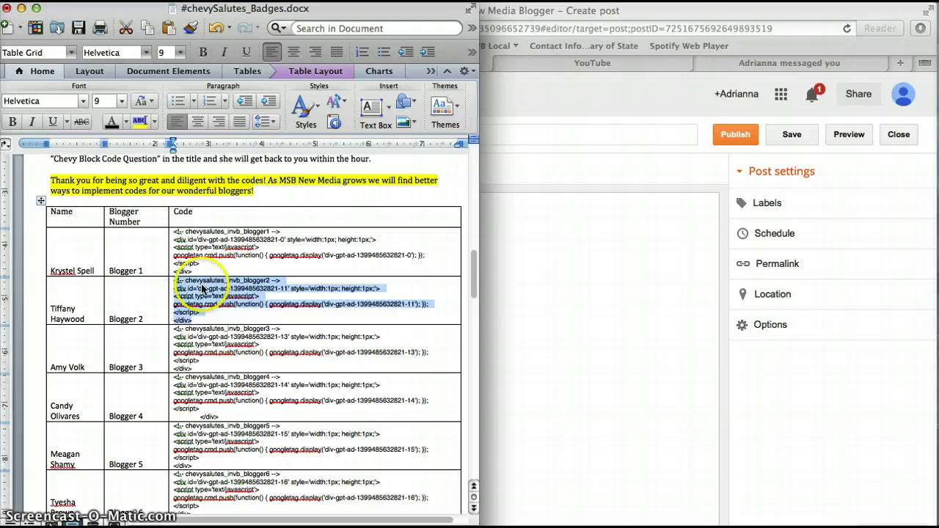
click(530, 350)
key(super+v)
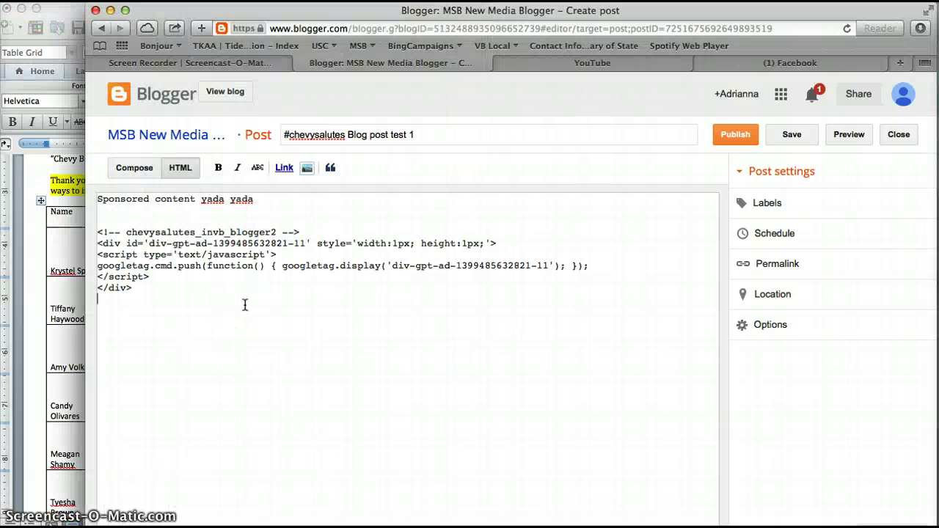
Publish the post without sharing it on Google+ and view it on the live blog.
click(741, 136)
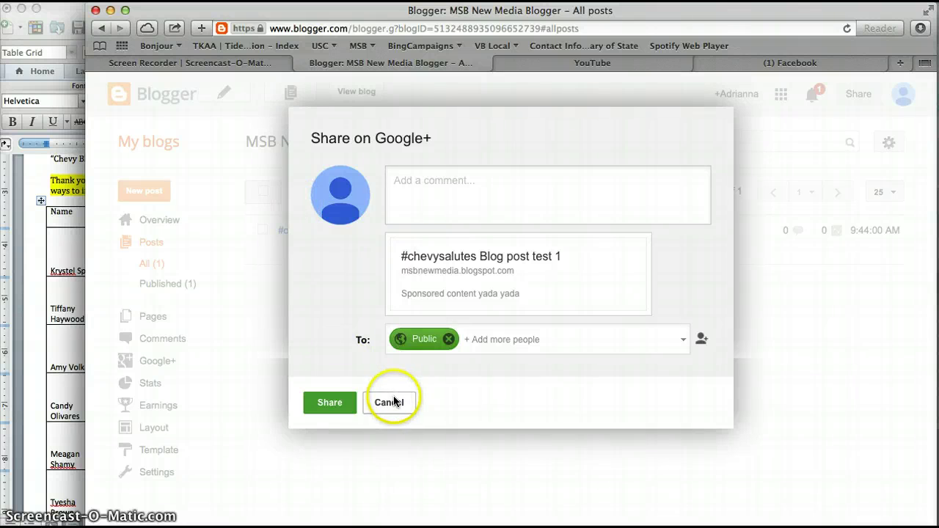
click(391, 400)
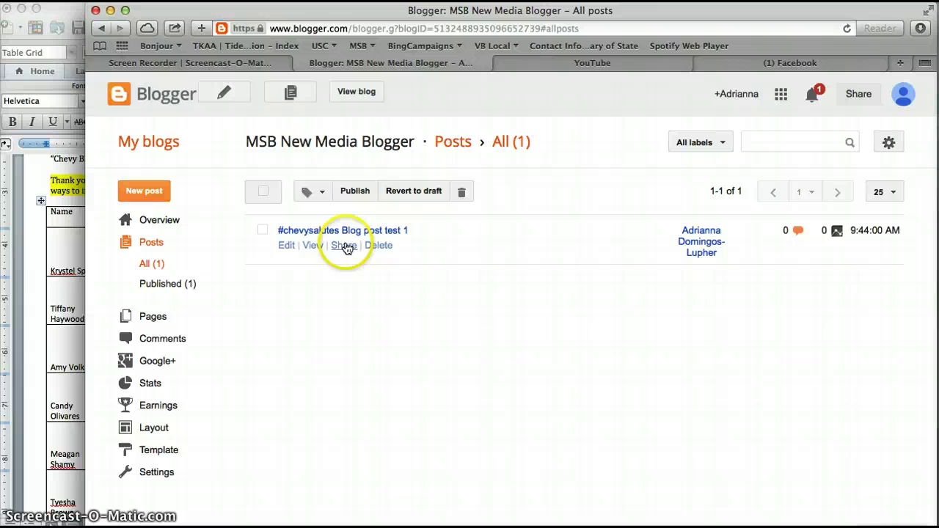
click(316, 247)
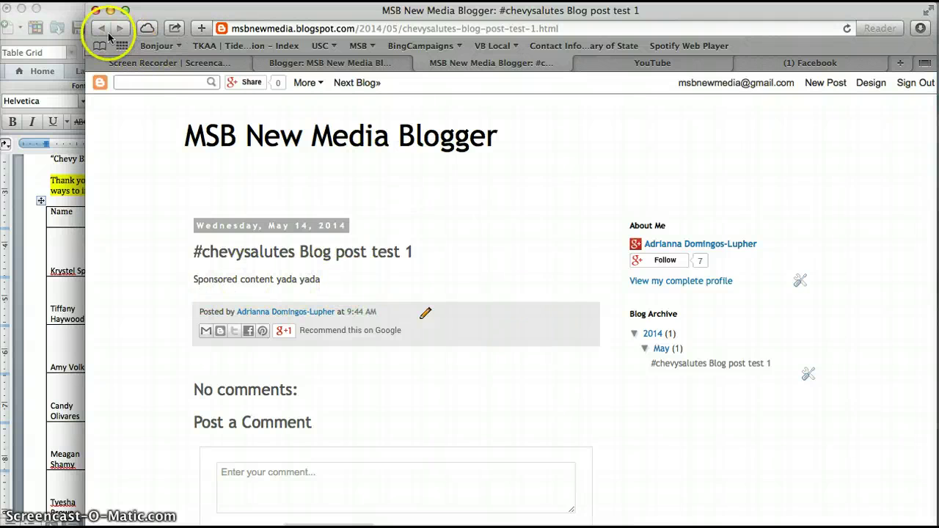
Return to the blog's post list, look over the blogger code table in Word, and start another new post.
click(334, 67)
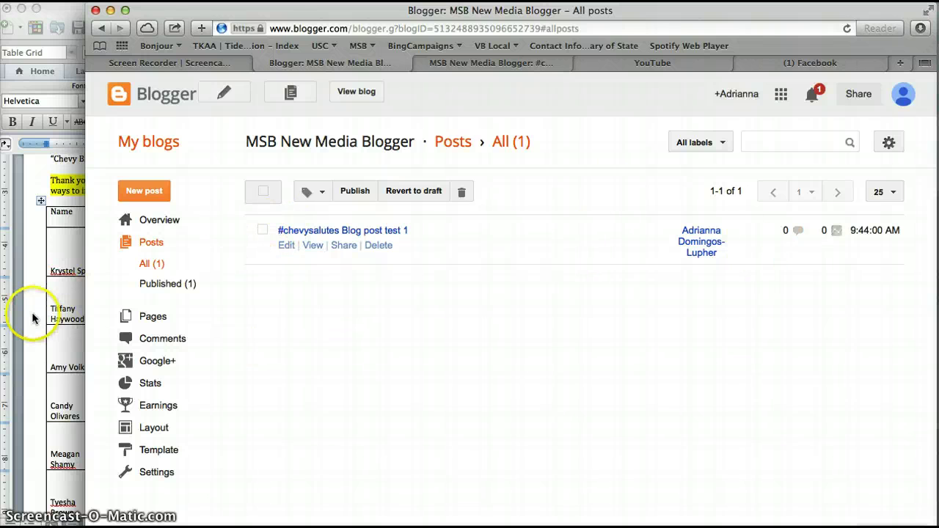
click(58, 358)
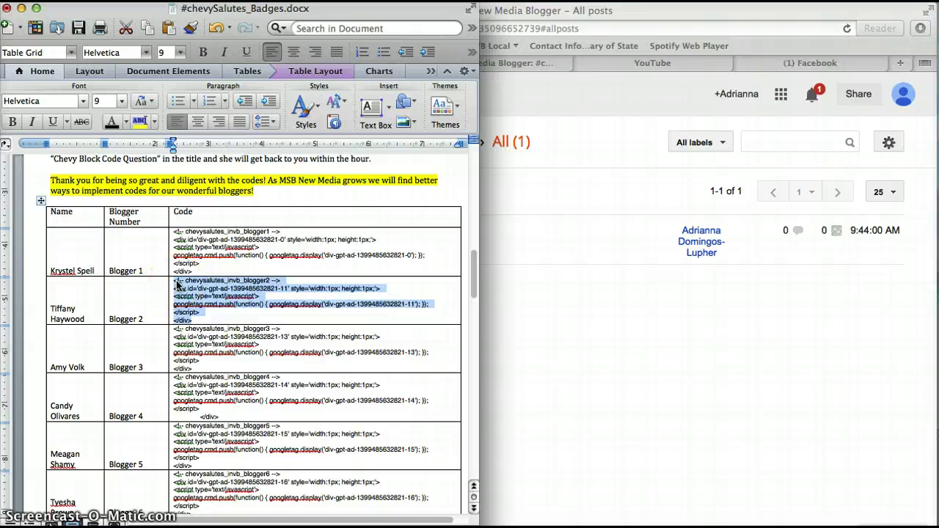
click(552, 352)
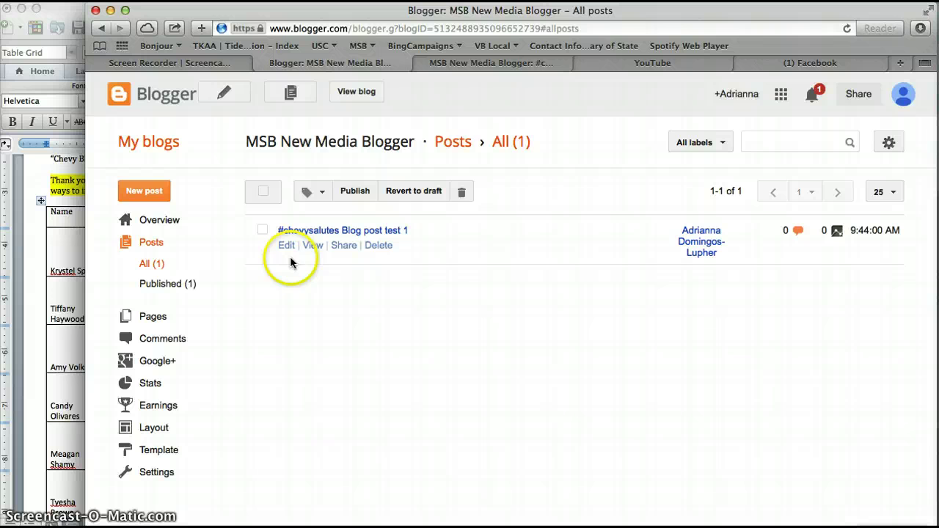
click(146, 190)
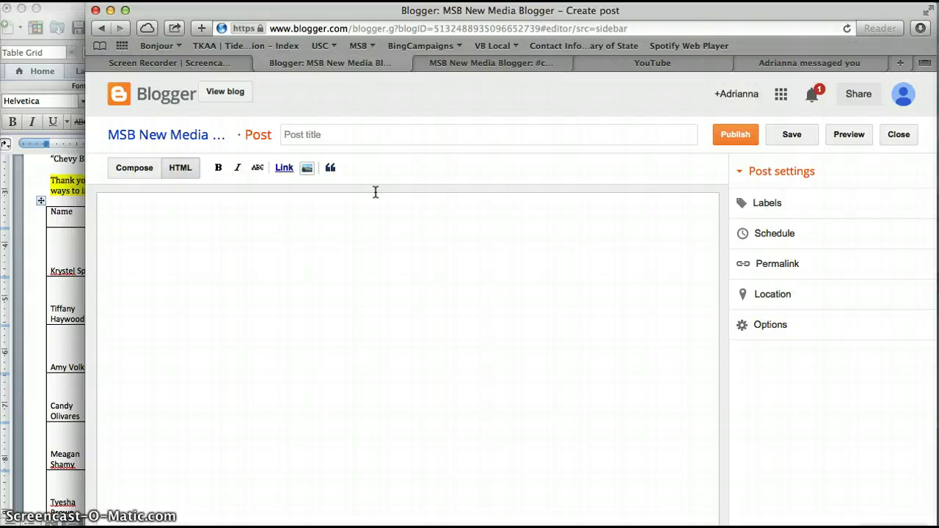
Write "Content yada yada" as the new post's HTML body, leaving a blank line below it.
click(63, 252)
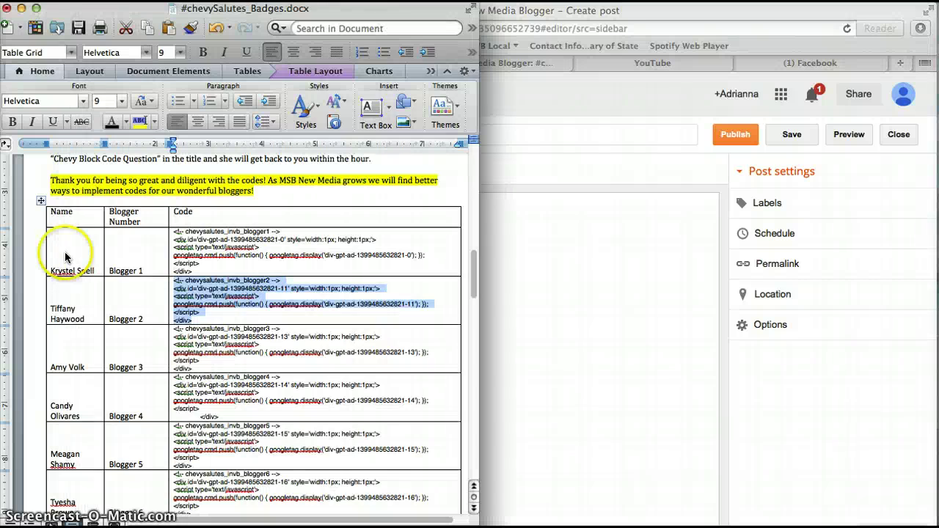
click(598, 319)
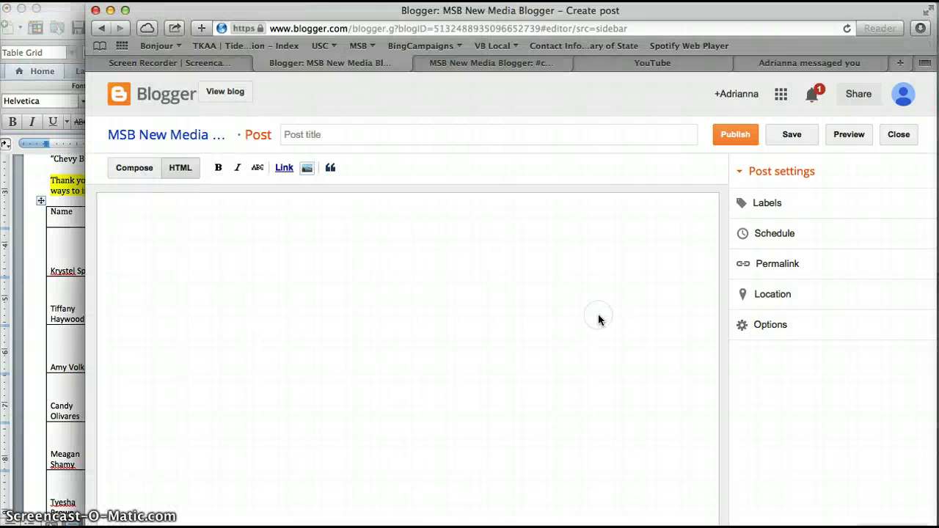
text(Conte)
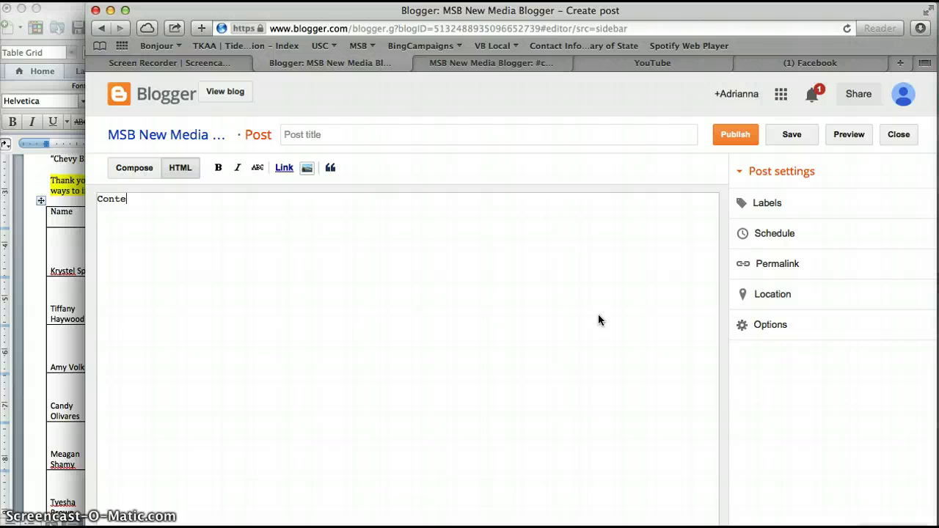
text(st yada yada)
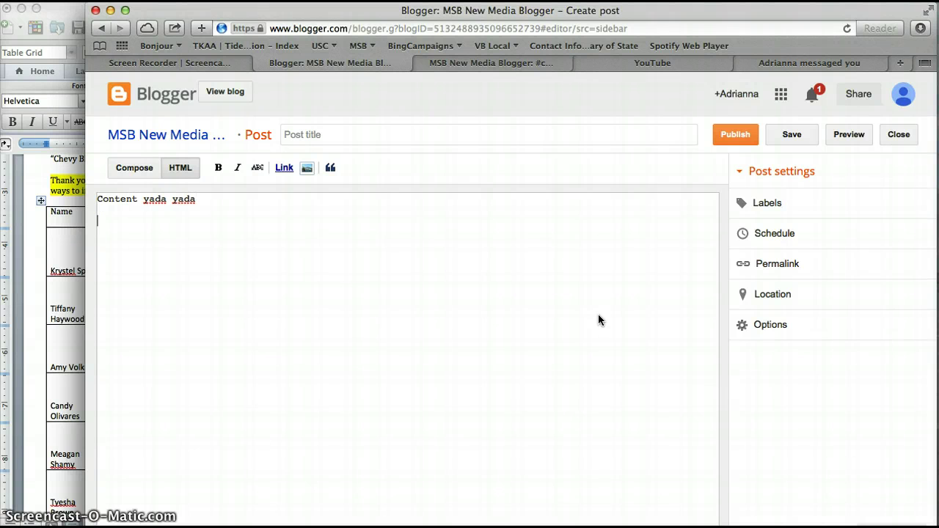
click(209, 385)
Copy the complete code block 1 script from the Word document and paste it below "Content yada yada" in the post's HTML.
click(42, 327)
scroll(42, 334, down, 10)
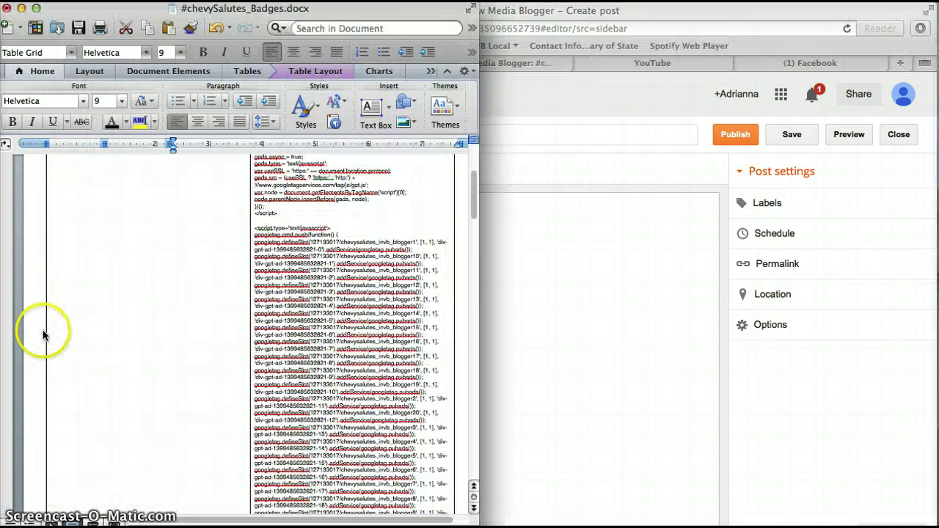
scroll(293, 230, up, 3)
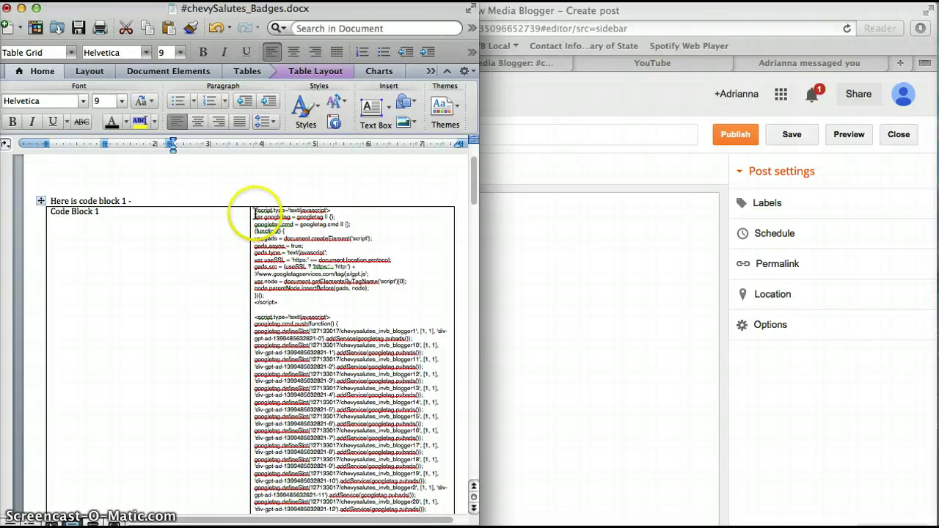
drag(254, 213, 342, 497)
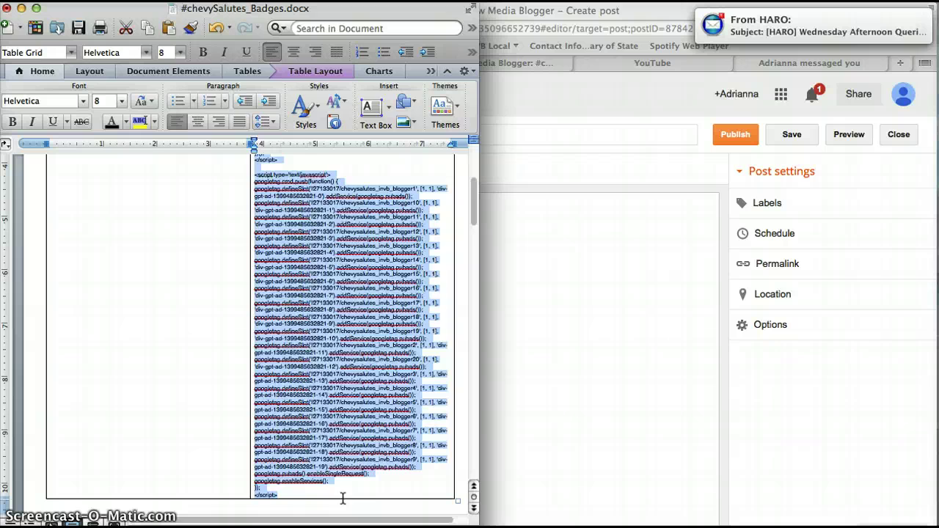
key(super+c)
click(541, 335)
click(289, 285)
key(super+v)
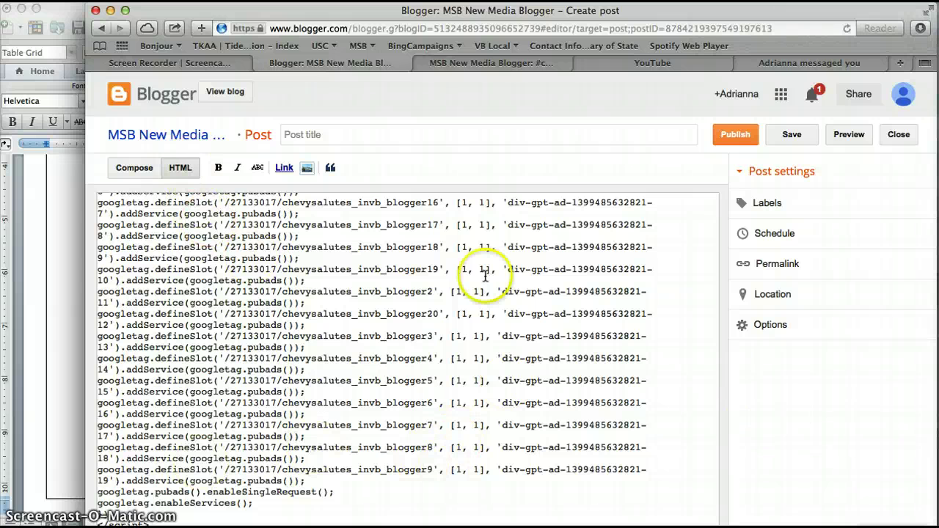
Copy the chevysalutes_invb_blogger3 code from the Word table and paste it on a new line below the post's closing </script> tag.
drag(587, 12, 561, 10)
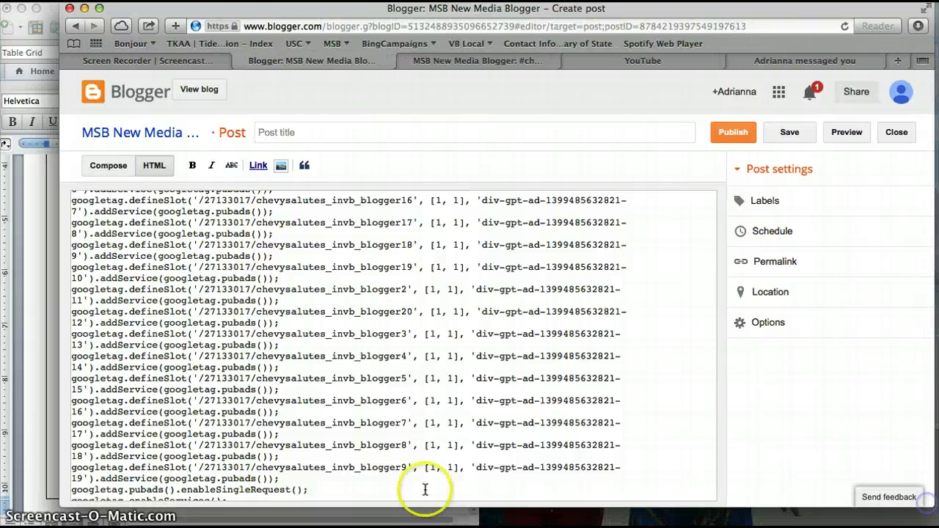
scroll(341, 477, down, 2)
click(153, 480)
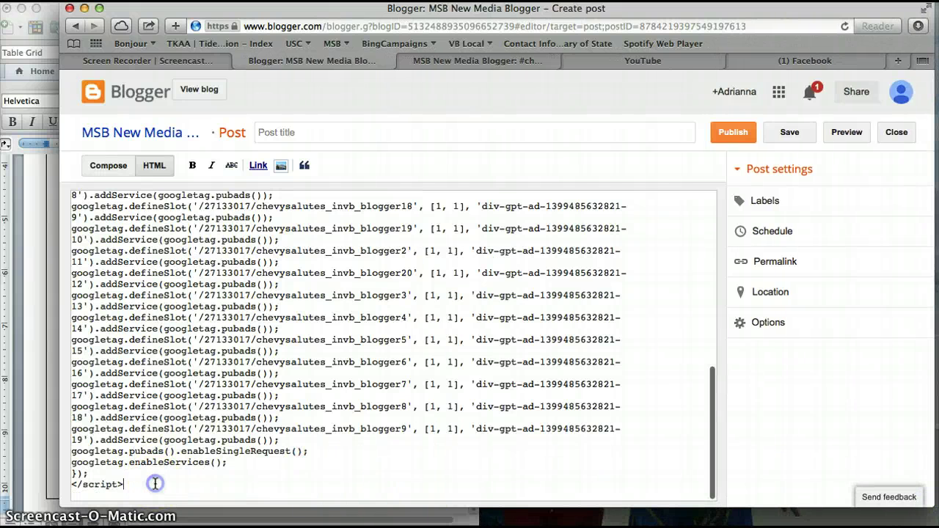
key(Return)
click(38, 406)
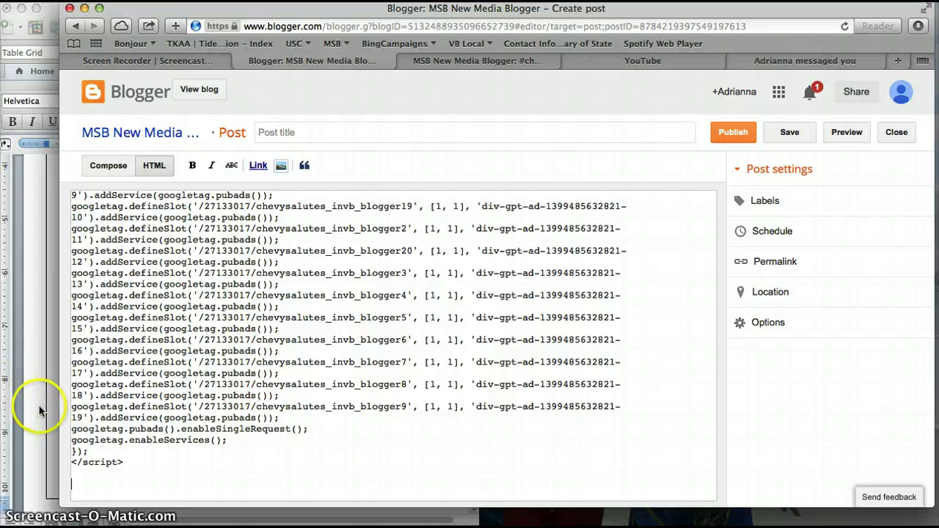
scroll(357, 361, down, 5)
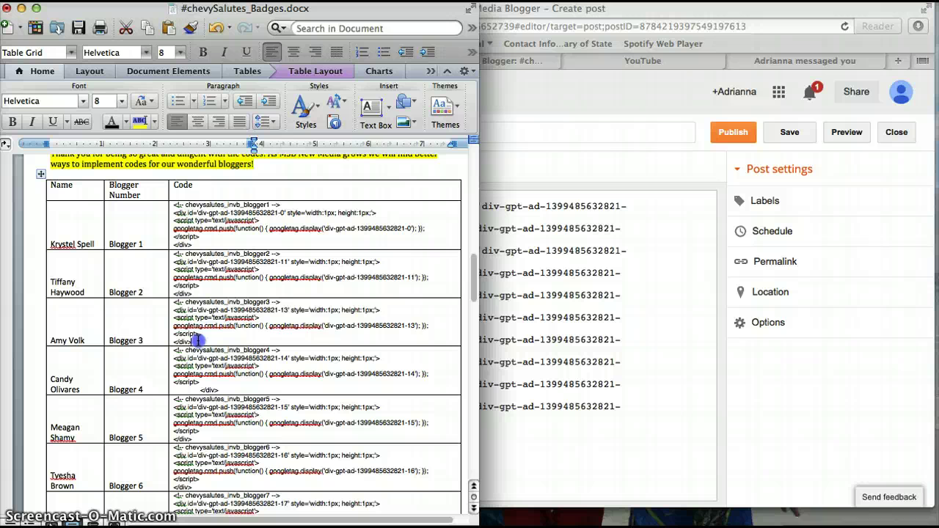
drag(193, 343, 173, 303)
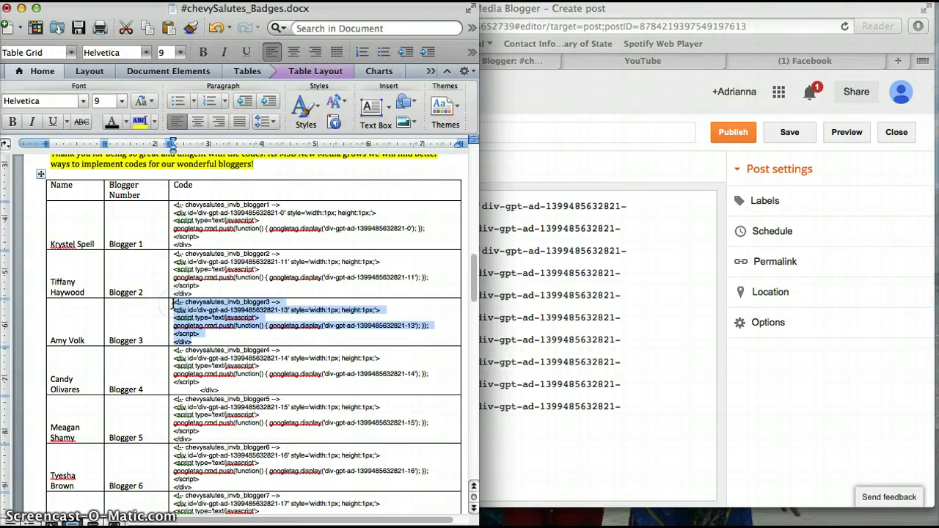
click(598, 474)
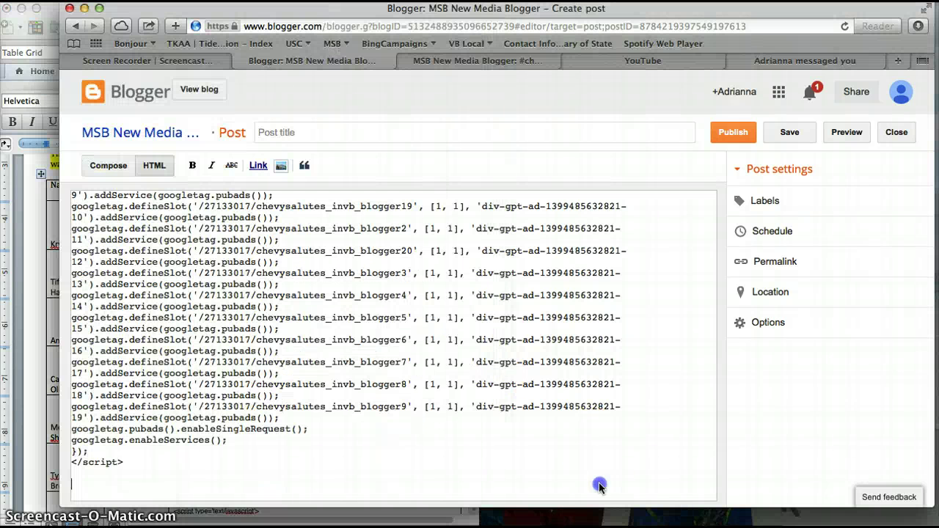
click(199, 477)
key(super+v)
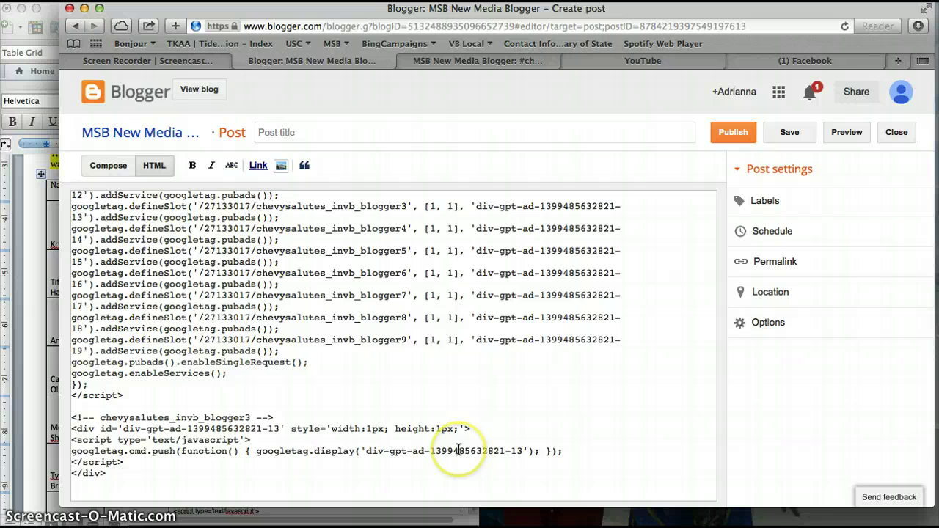
Add "Yada yada" below the pasted code and publish the untitled post without sharing it on Google+.
scroll(447, 444, down, 1)
text(Yada yada)
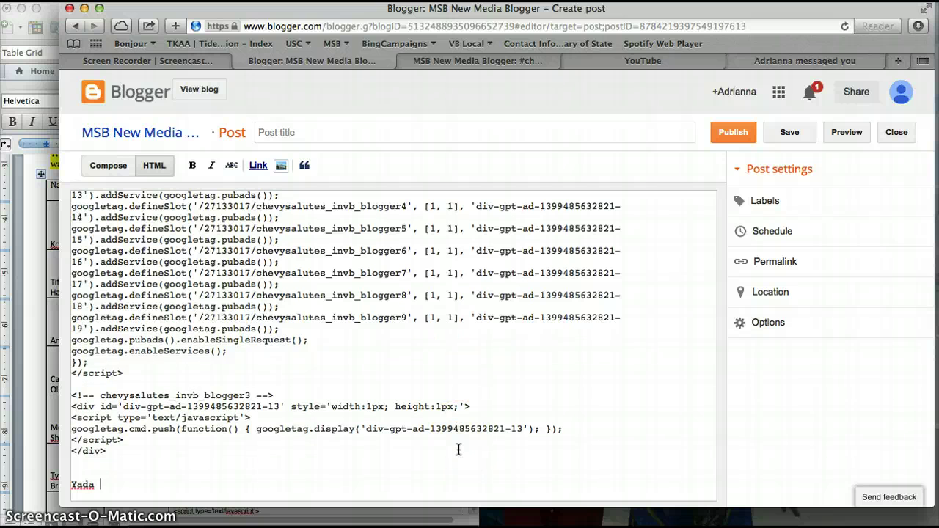
click(737, 132)
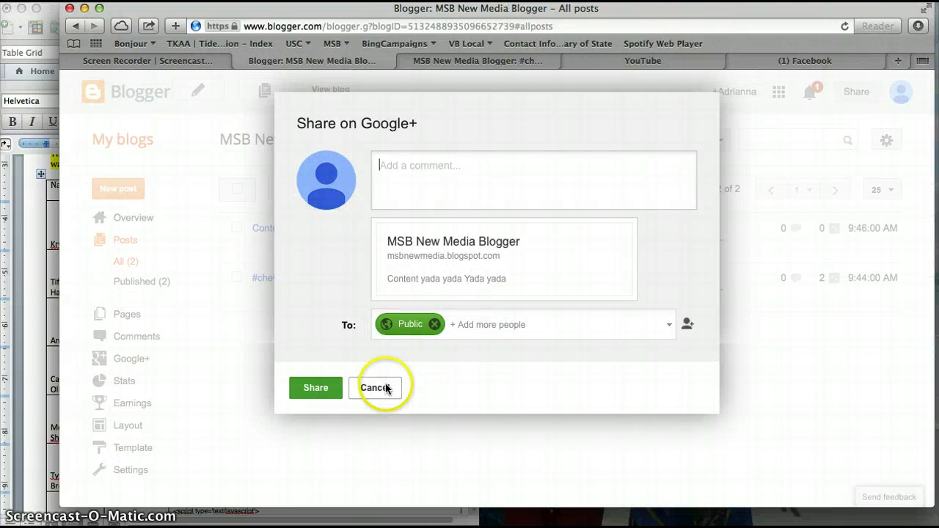
click(375, 388)
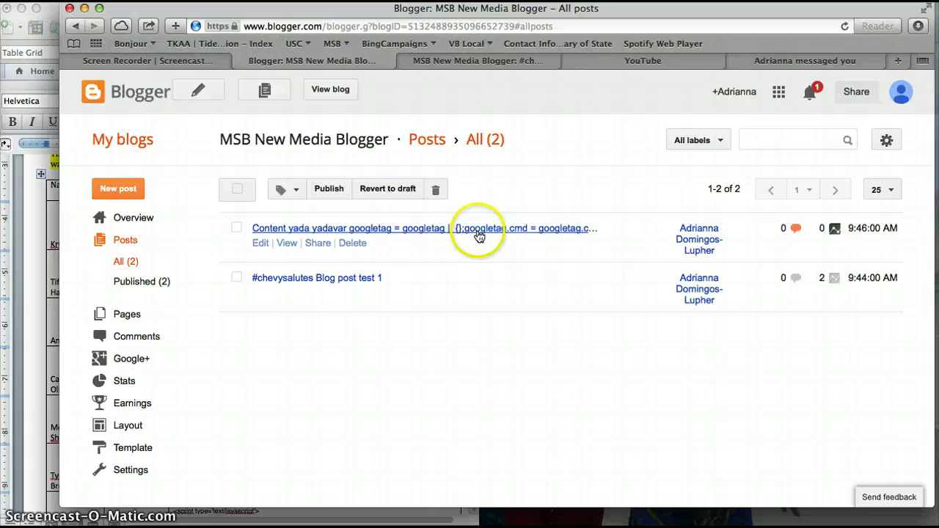
View the newly published untitled post on the live blog and examine its two body text lines for visible code.
click(295, 245)
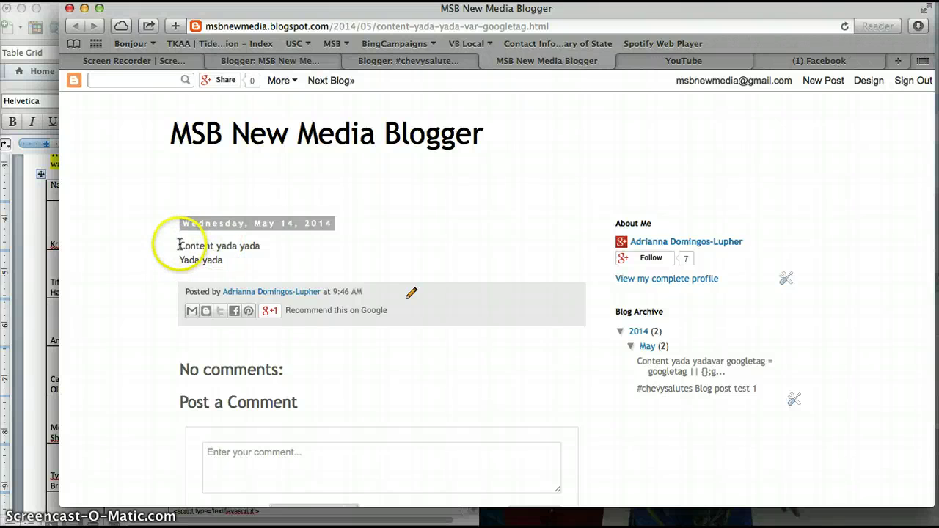
drag(178, 243, 246, 255)
click(213, 270)
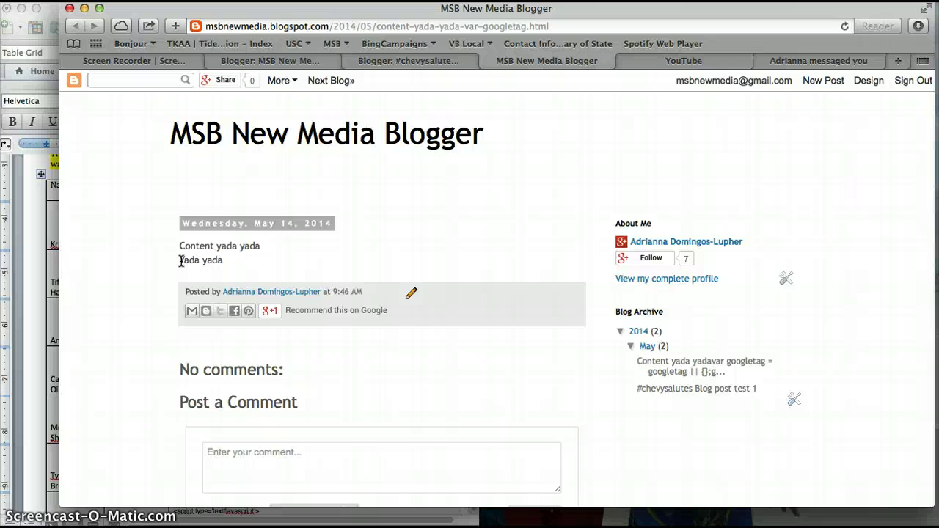
Bring back the live #chevysalutes Blog post test 1 page to compare it with the second published post.
click(417, 67)
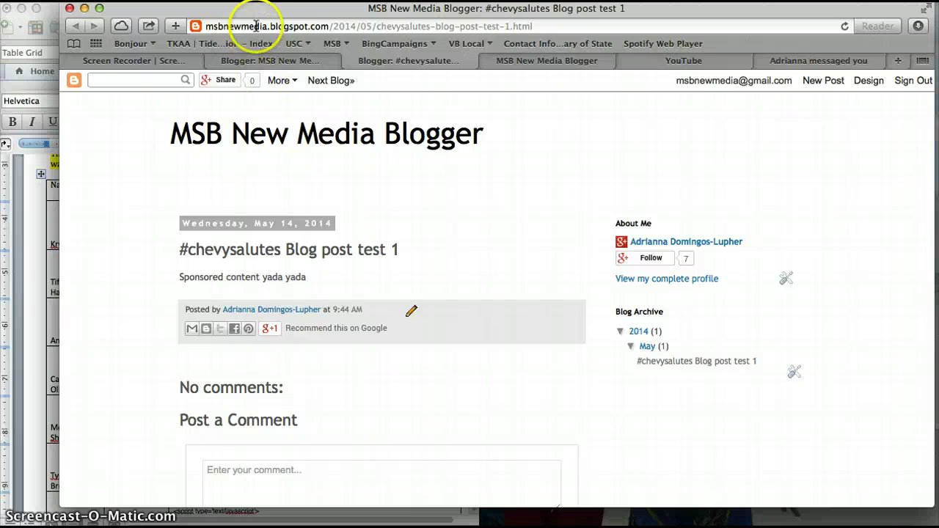
click(269, 61)
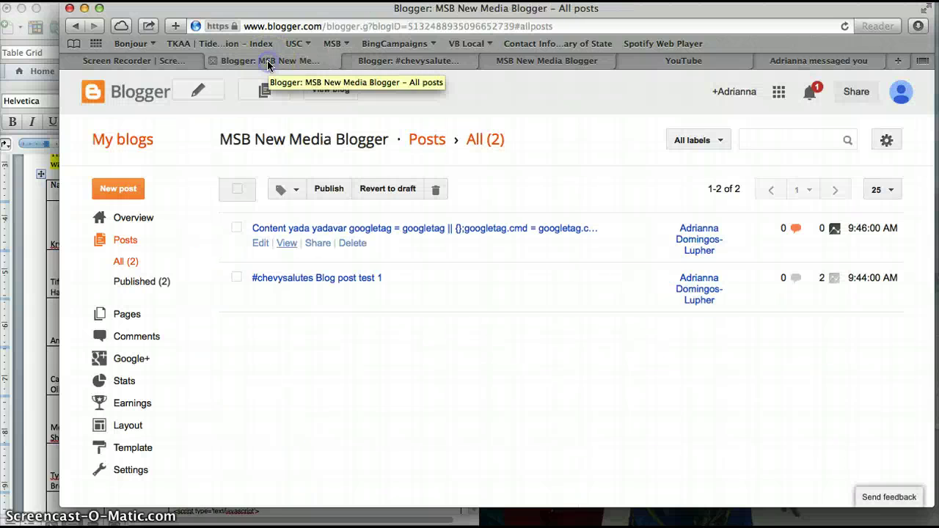
click(168, 62)
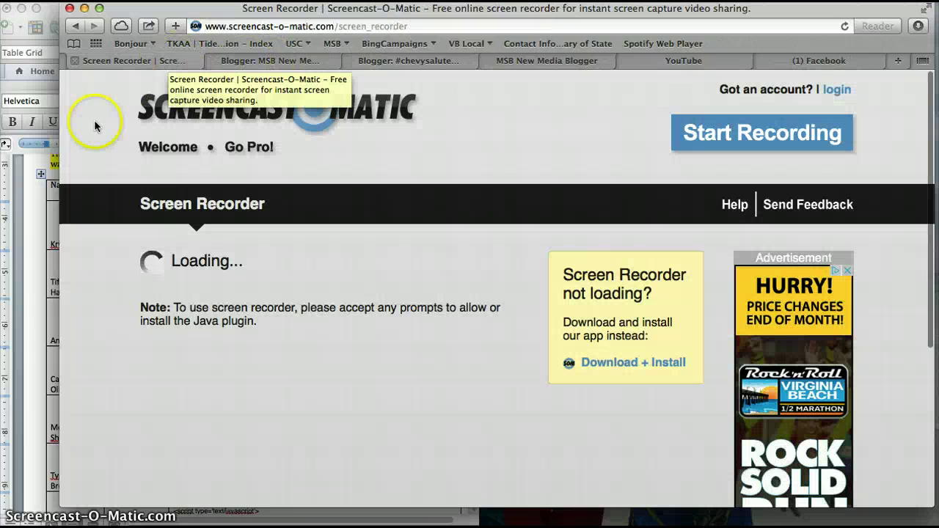
click(418, 60)
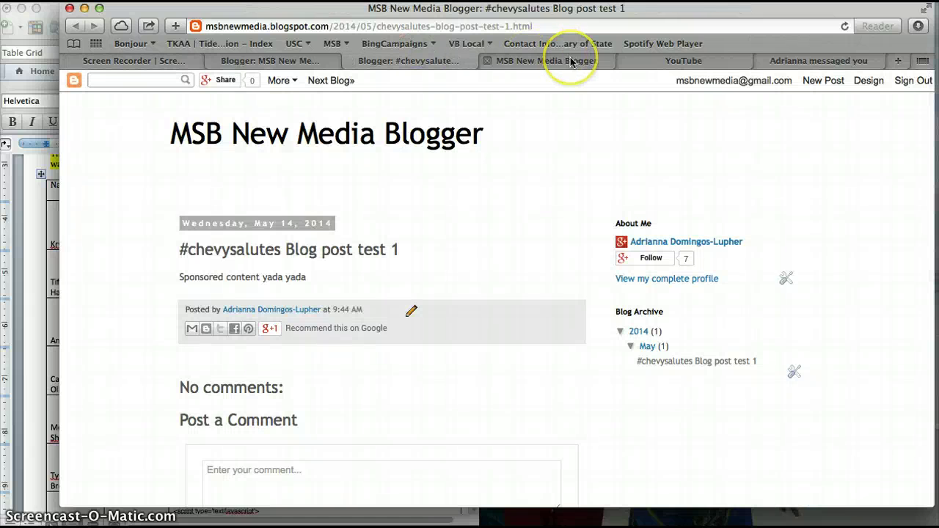